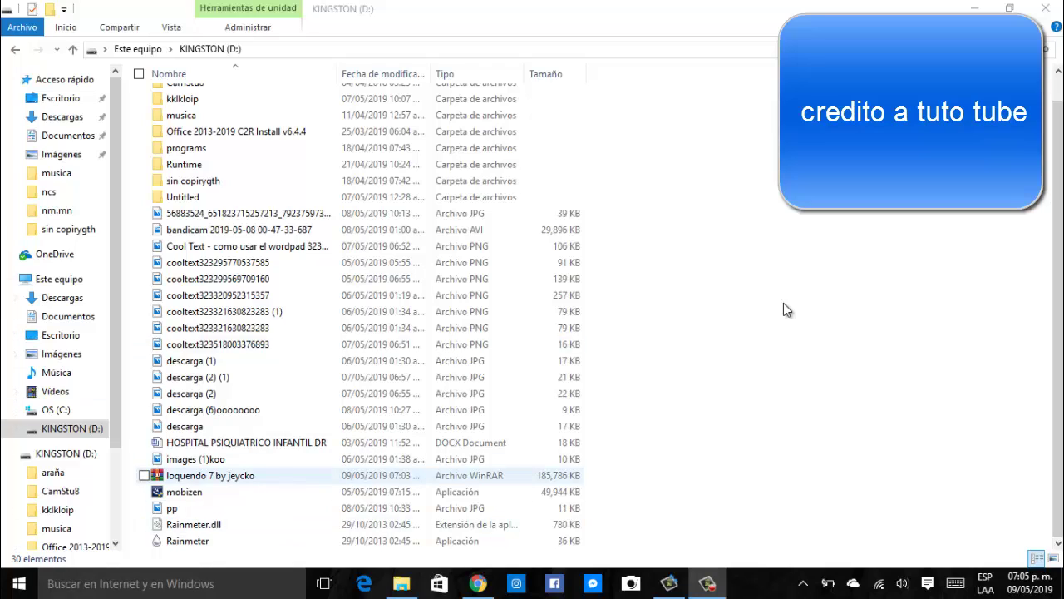
Step: Extract the "loquendo 7 by jeycko" archive directly into the KINGSTON (D:) drive
{"action": "key", "text": "space"}
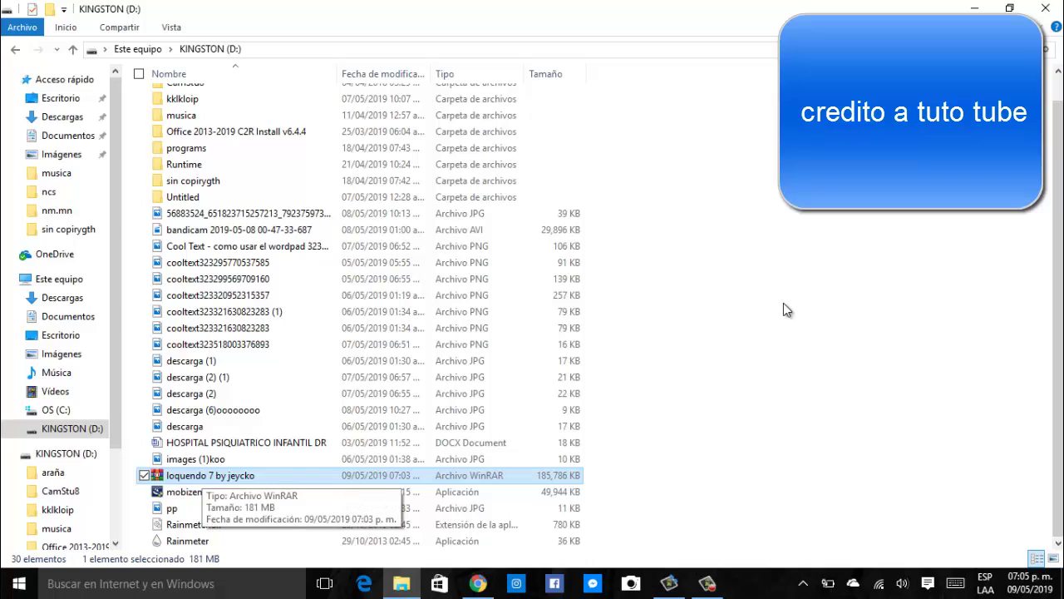
{"action": "key", "text": "Return"}
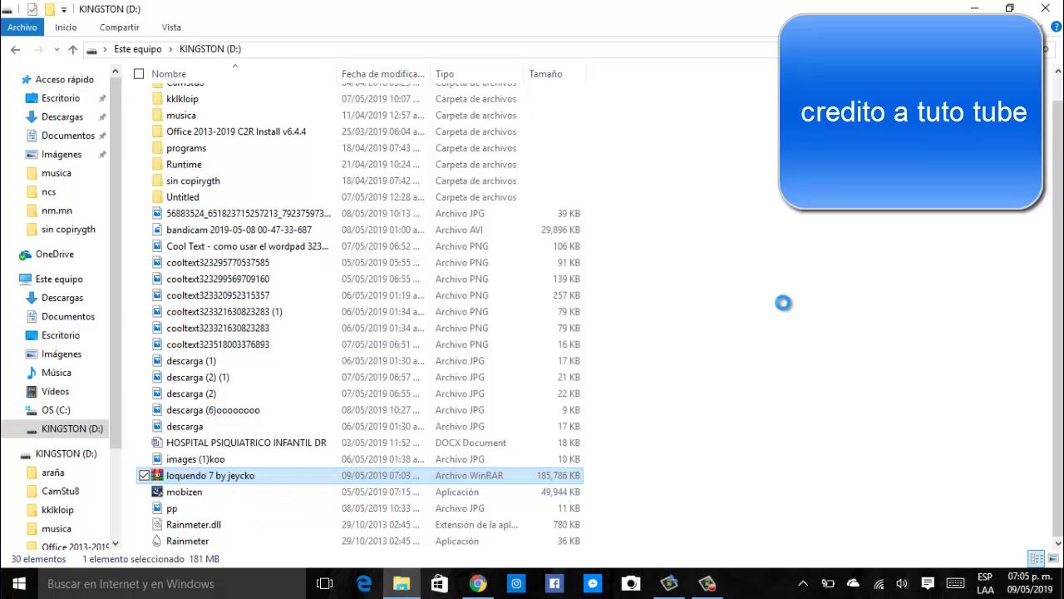
{"action": "key", "text": "shift+F10"}
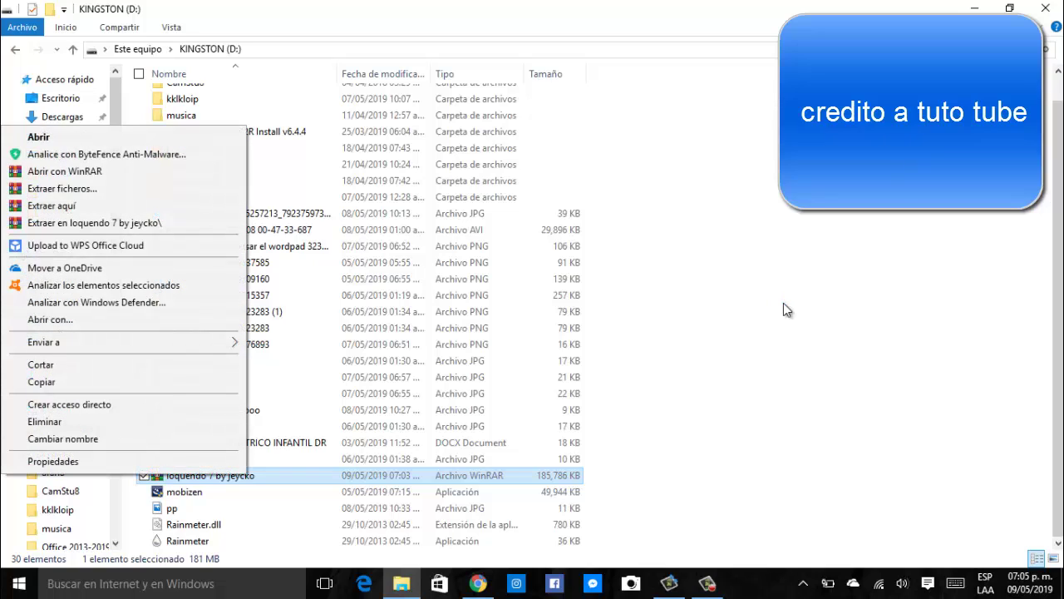
{"action": "key", "text": "Up"}
{"action": "key", "text": "Up"}
{"action": "key", "text": "Up"}
{"action": "key", "text": "Up"}
{"action": "key", "text": "Up"}
{"action": "key", "text": "Up"}
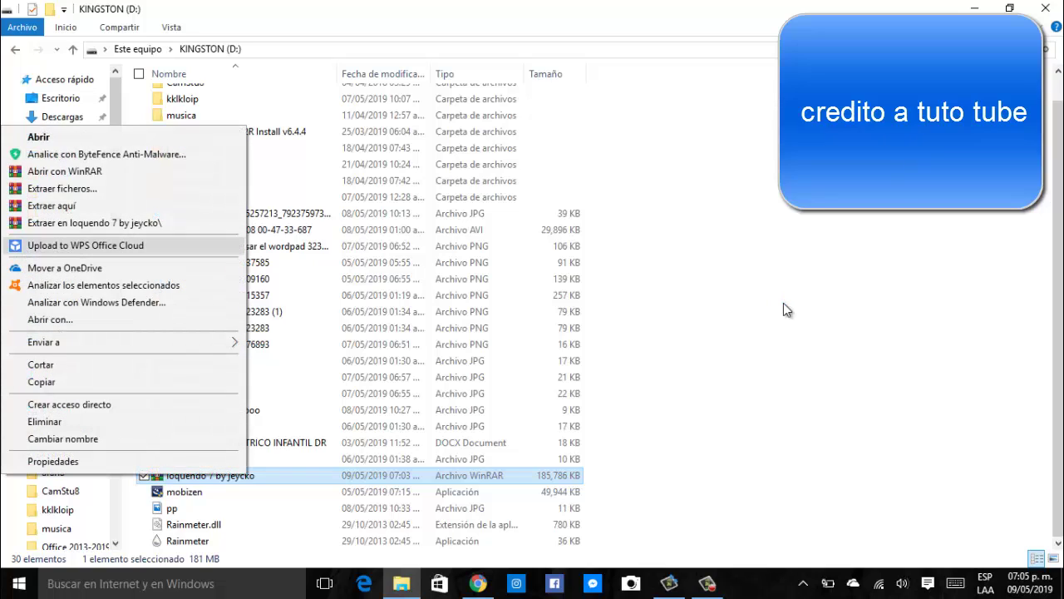
{"action": "key", "text": "Return"}
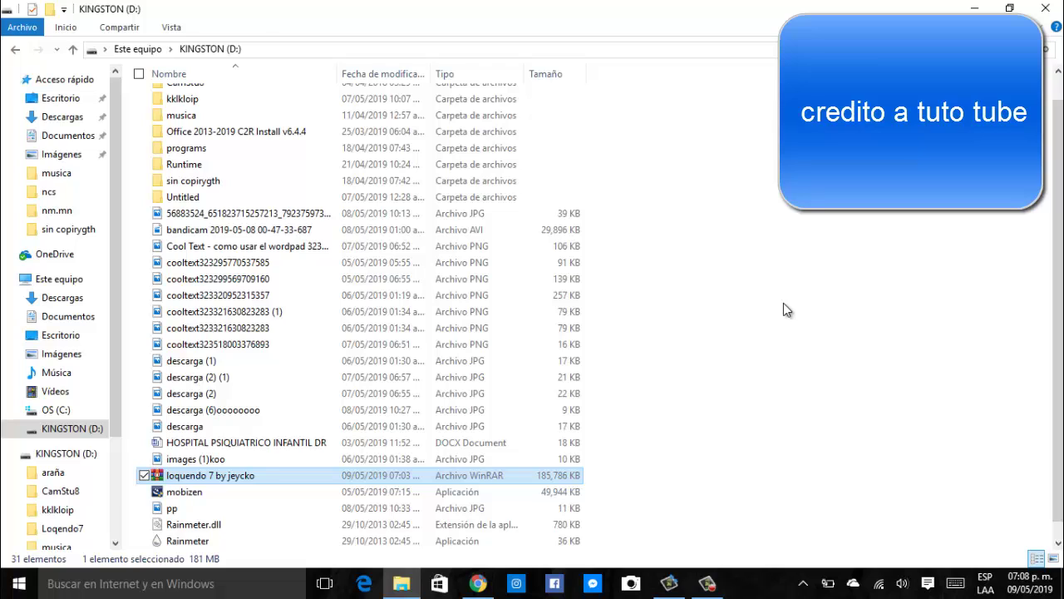
Step: Open the extracted Loqendo7 folder, run the Loquendo7 application and move its window slightly aside
{"action": "left_click", "coordinate": [787, 310]}
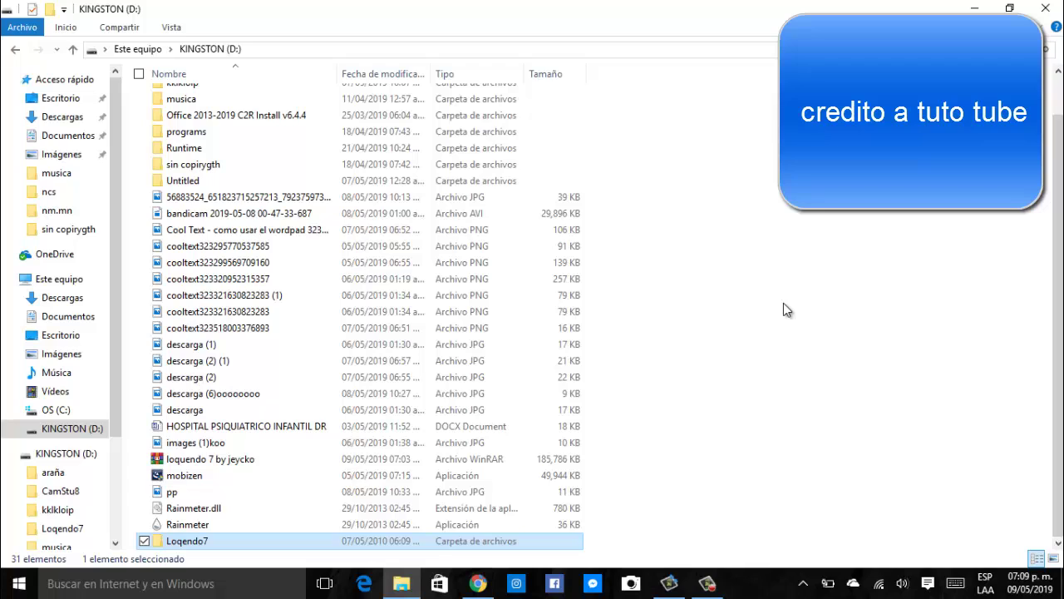
{"action": "key", "text": "Return"}
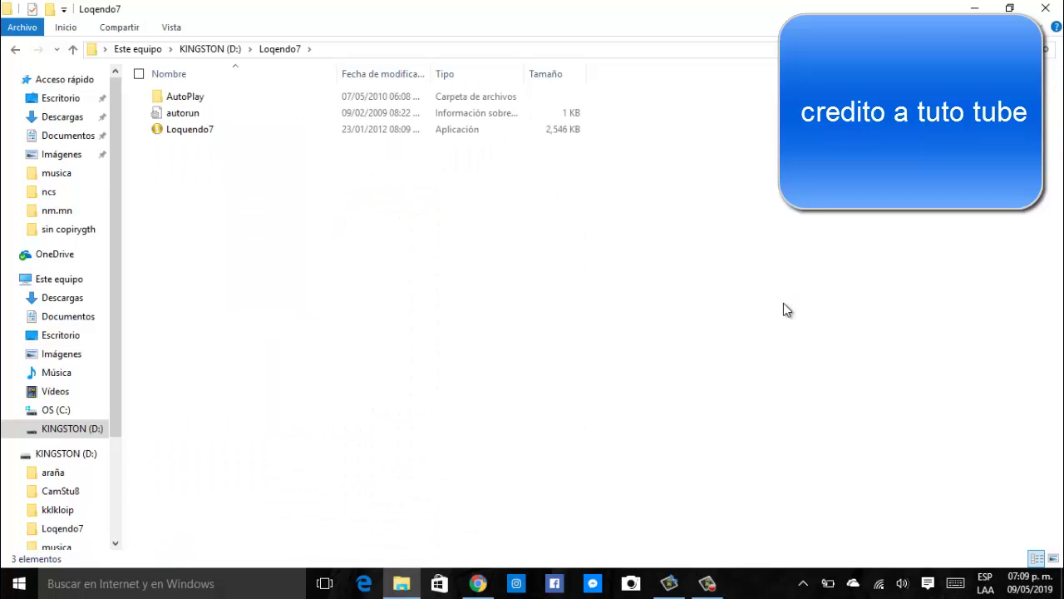
{"action": "left_click_drag", "start_coordinate": [188, 214], "coordinate": [189, 167]}
{"action": "left_click", "coordinate": [190, 128]}
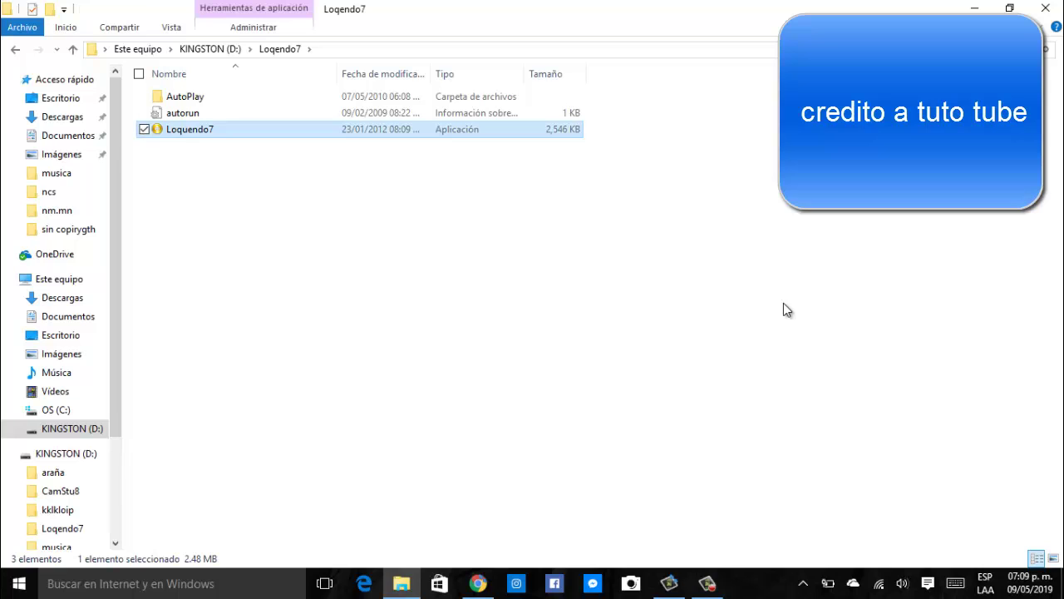
{"action": "key", "text": "Return"}
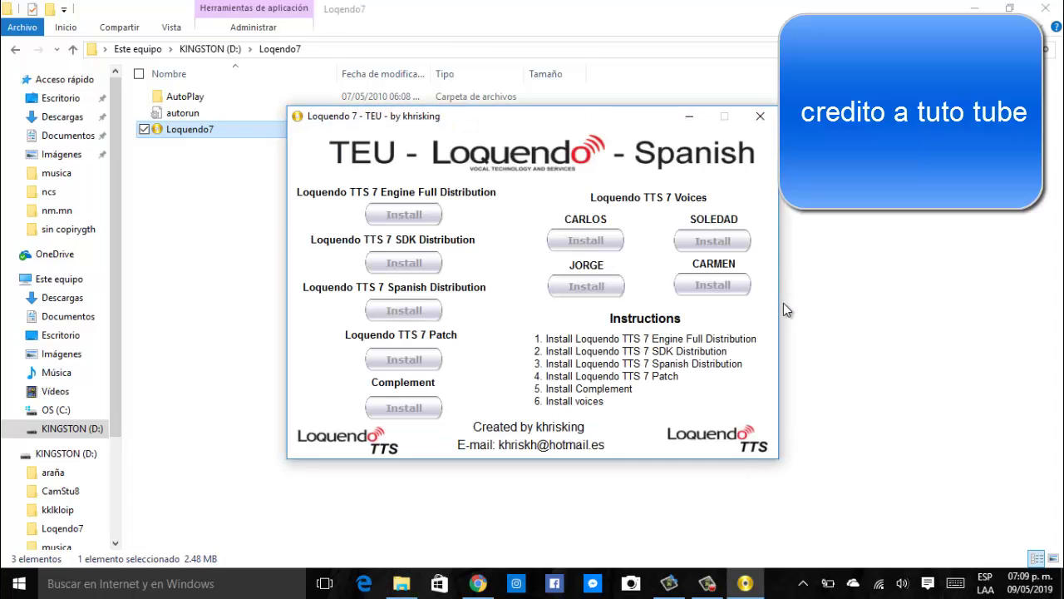
{"action": "left_click_drag", "start_coordinate": [523, 130], "coordinate": [473, 129]}
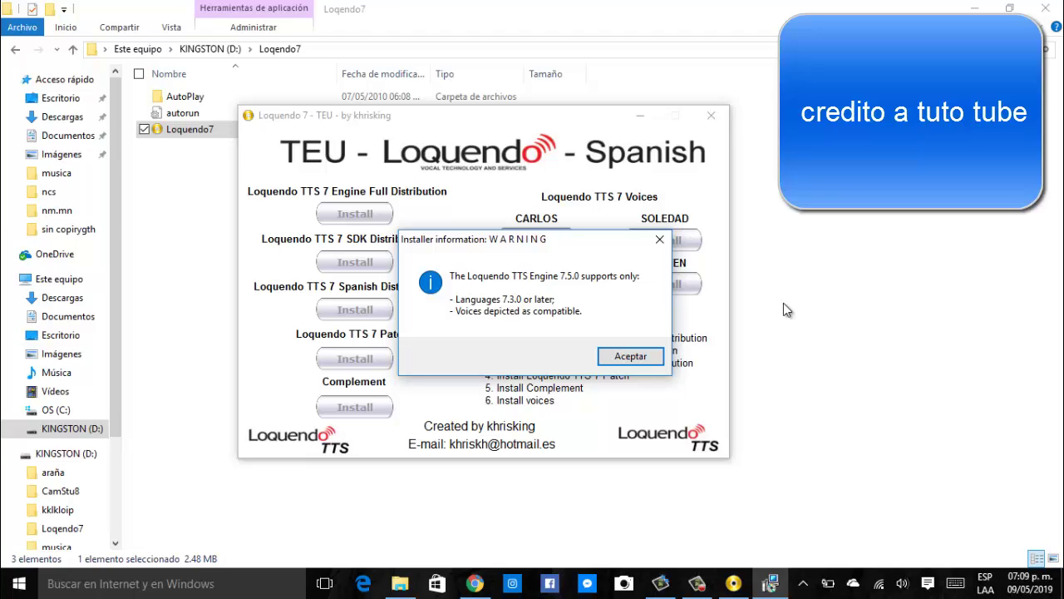
Step: Install Loquendo TTS 7 Engine Full Distribution 7.5.0 for anyone using this computer, accepting the license and the default destination folder
{"action": "key", "text": "Return"}
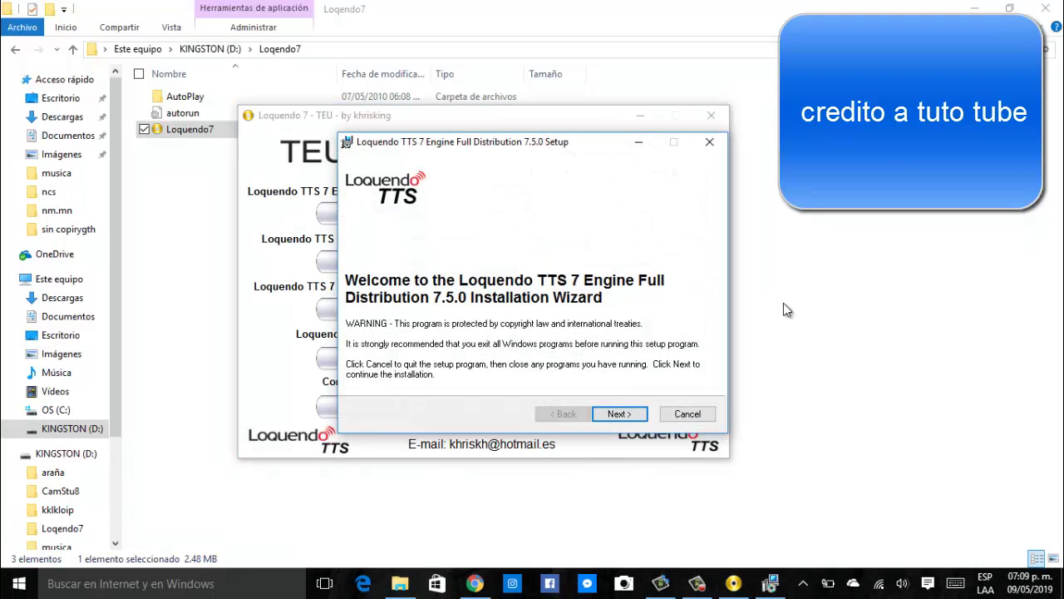
{"action": "key", "text": "Return"}
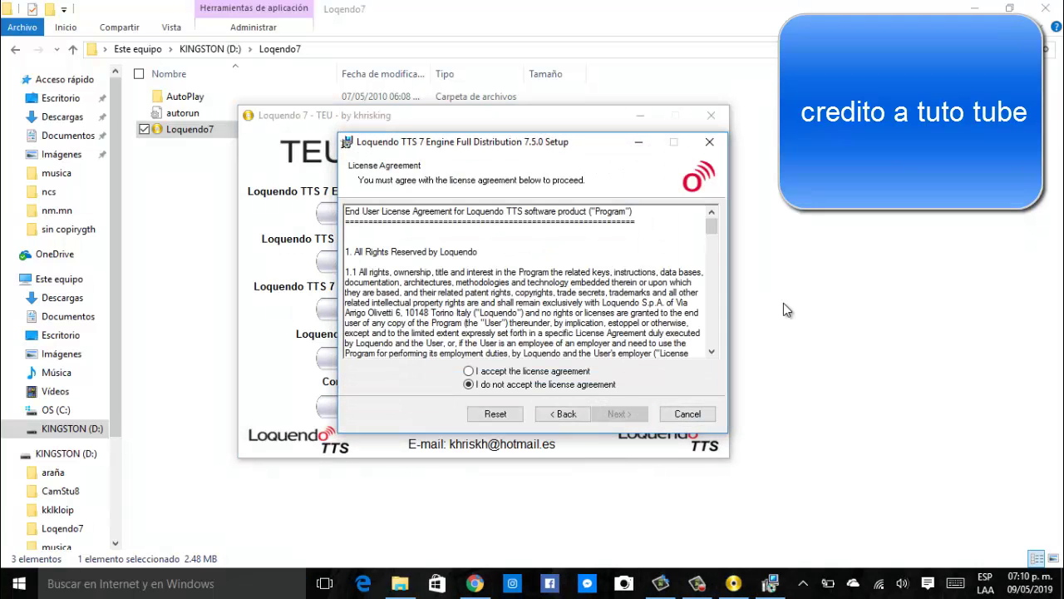
{"action": "key", "text": "Up"}
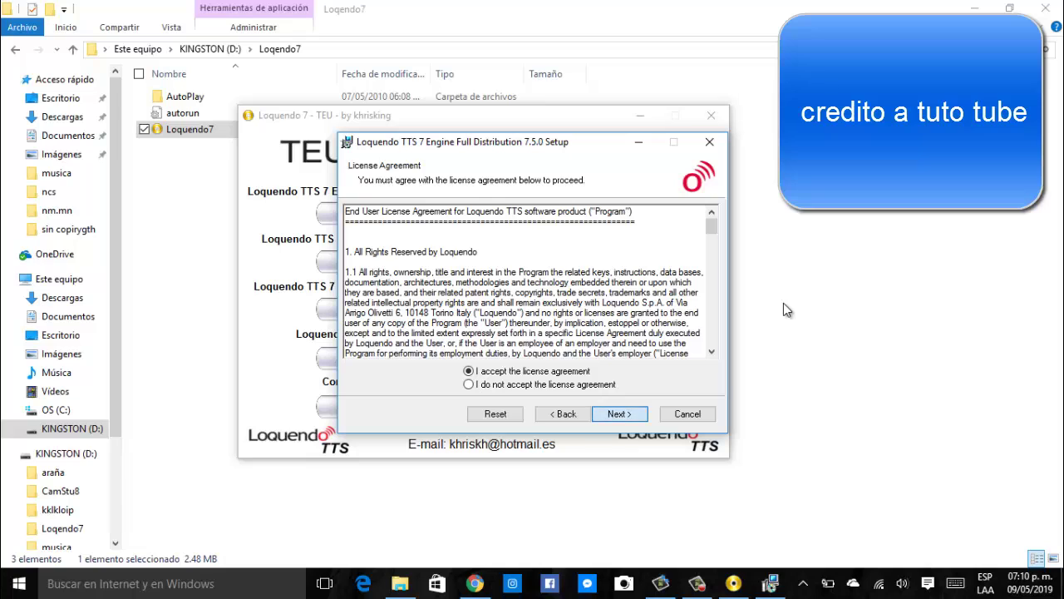
{"action": "key", "text": "Return"}
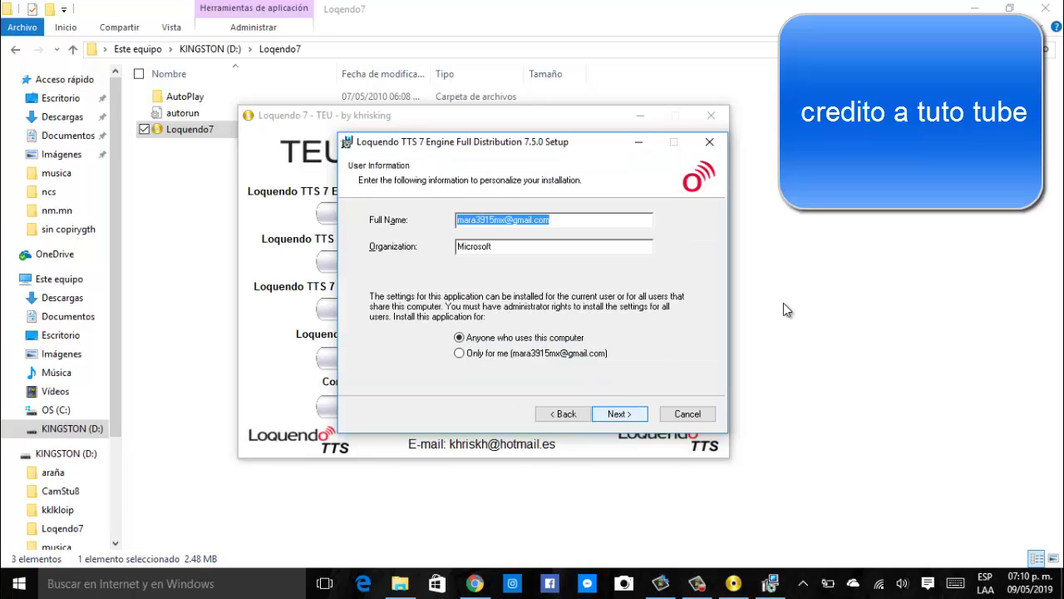
{"action": "key", "text": "Return"}
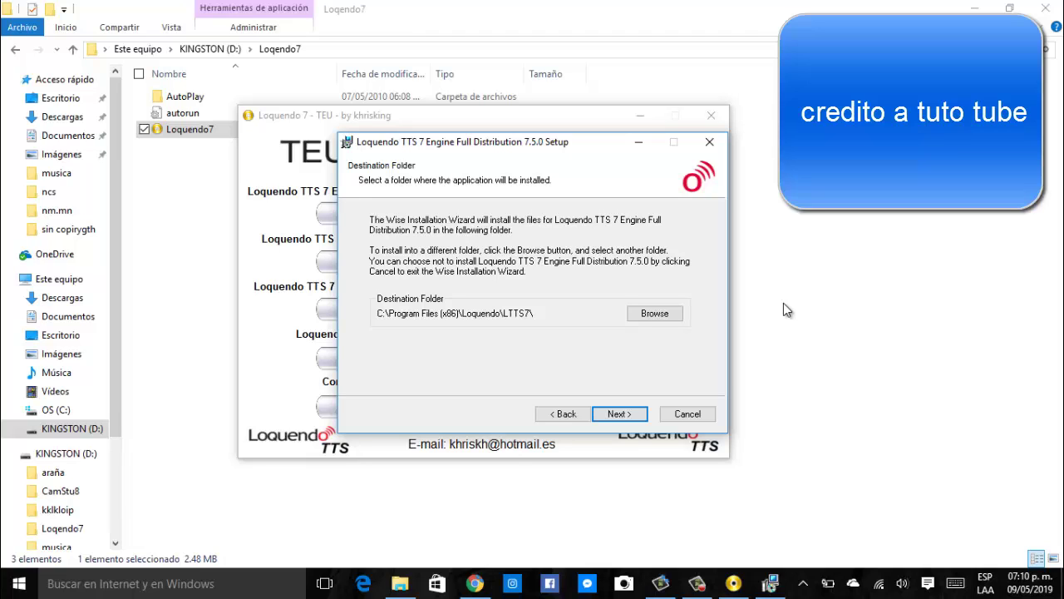
{"action": "key", "text": "Return"}
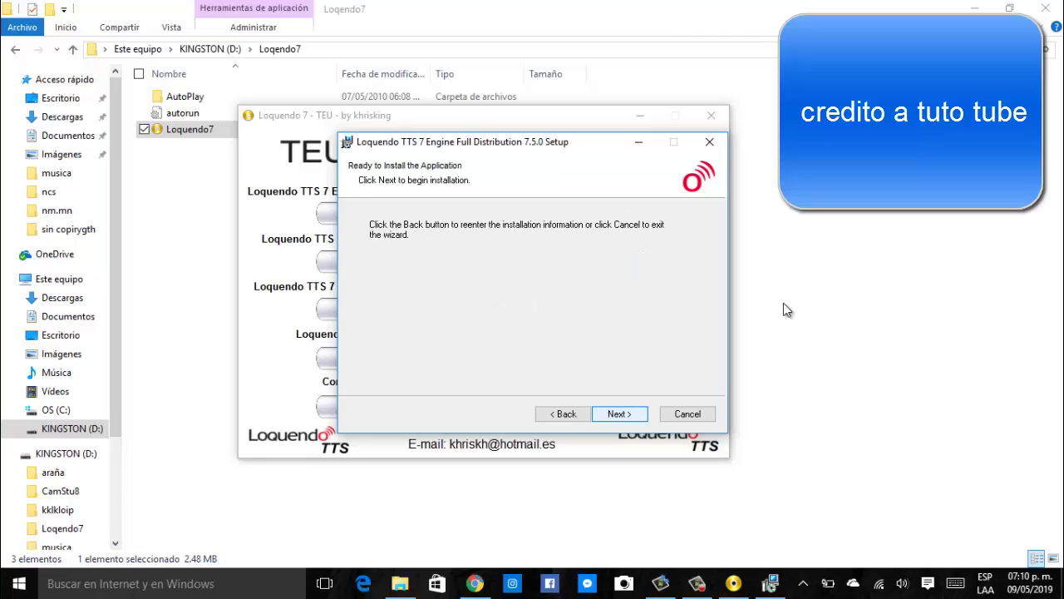
{"action": "key", "text": "Return"}
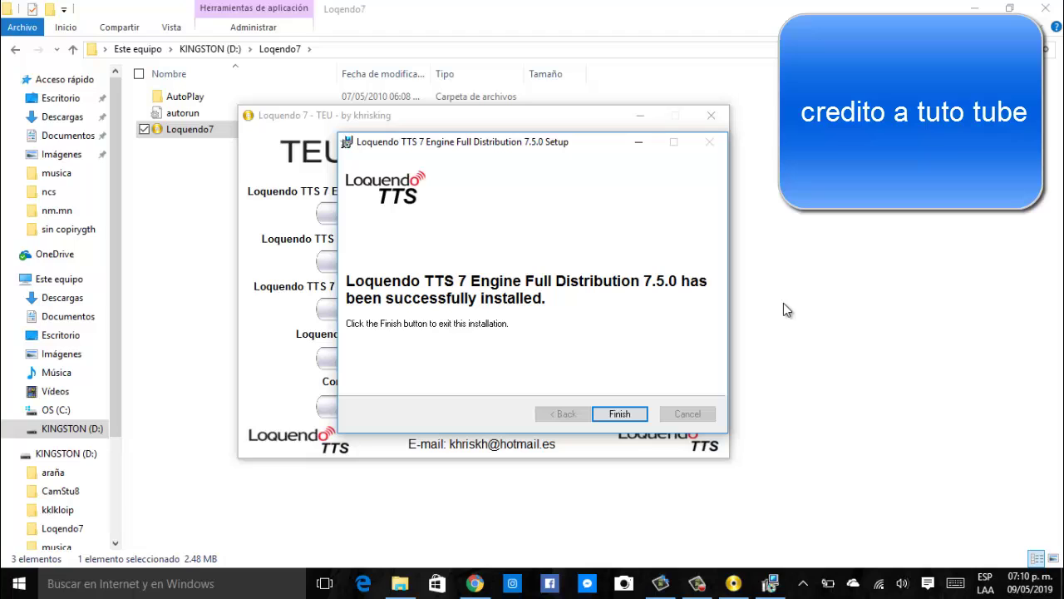
{"action": "key", "text": "Return"}
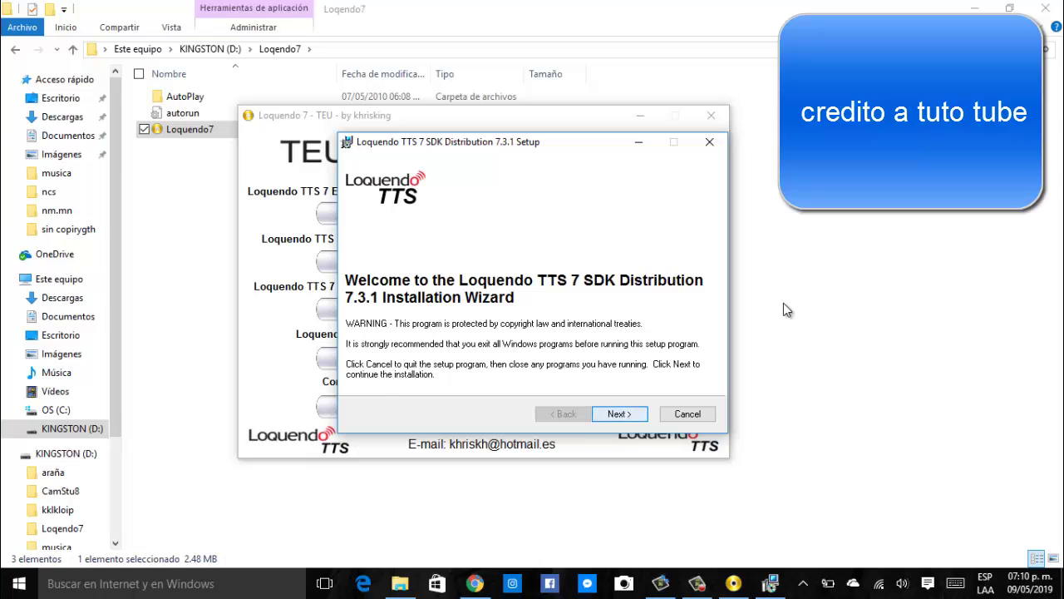
Step: Install Loquendo TTS 7 SDK Distribution 7.3.1, accepting the license agreement and keeping the destination C:\Program Files (x86)\Loquendo\LTTS7\
{"action": "key", "text": "Return"}
{"action": "key", "text": "Up"}
{"action": "key", "text": "Return"}
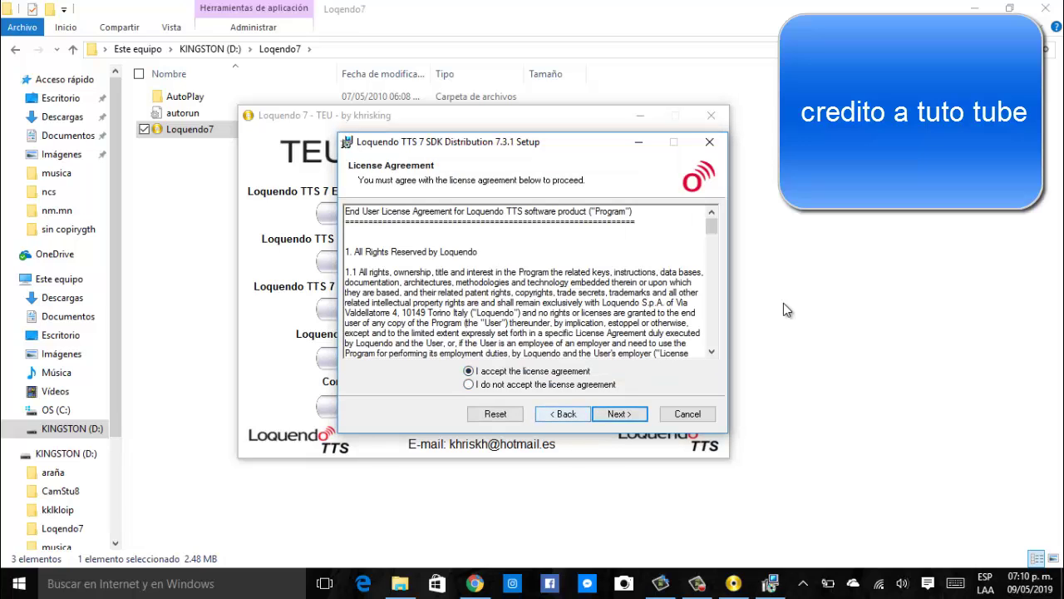
{"action": "key", "text": "Return"}
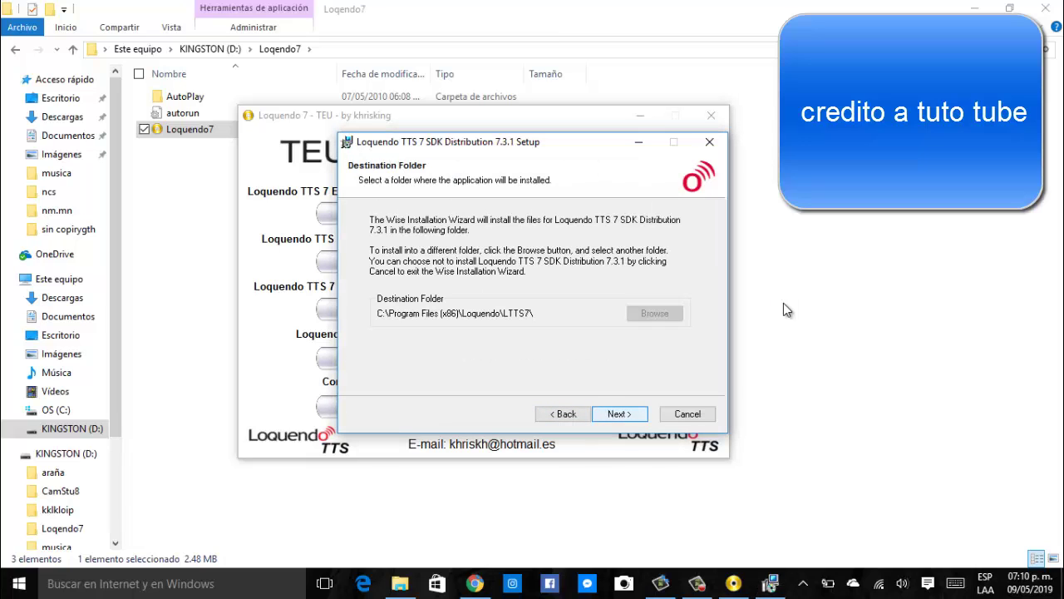
{"action": "key", "text": "Return"}
{"action": "key", "text": "Return"}
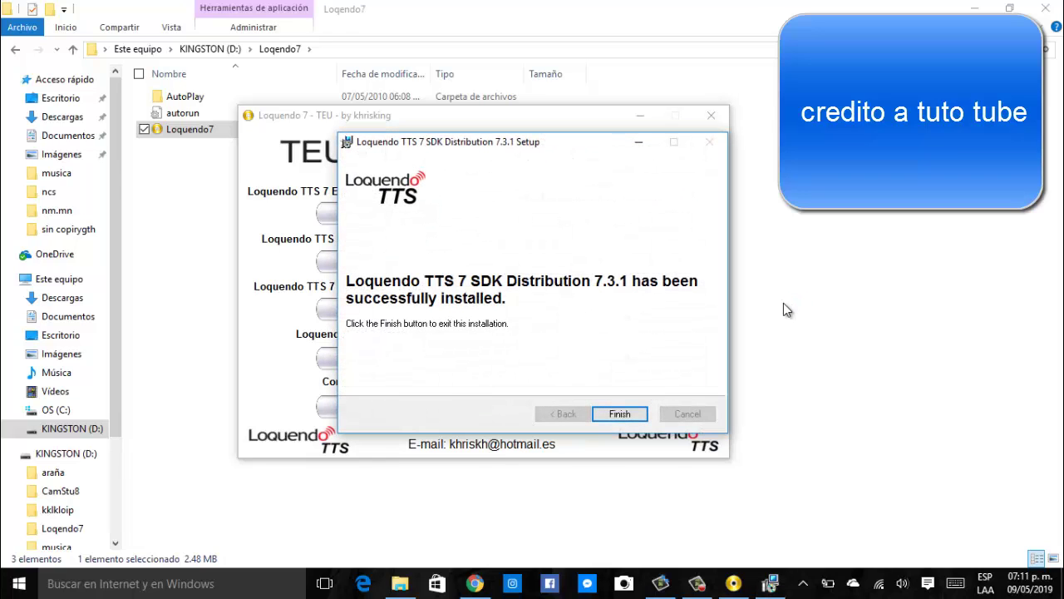
{"action": "key", "text": "Return"}
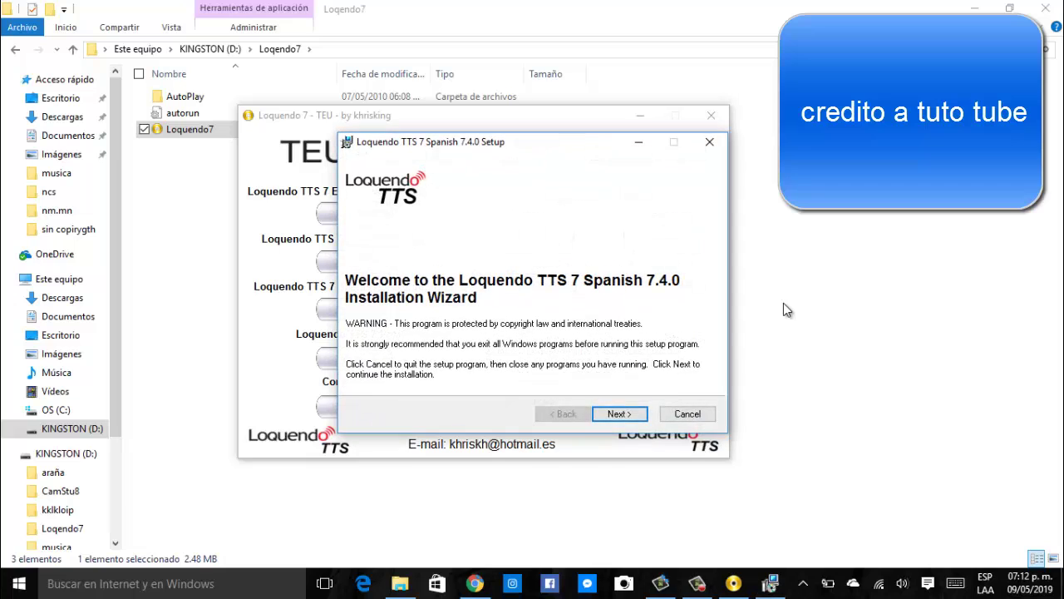
Step: Install Loquendo TTS 7 Spanish 7.4.0 for anyone using this computer, accepting the license and the default destination folder
{"action": "key", "text": "Return"}
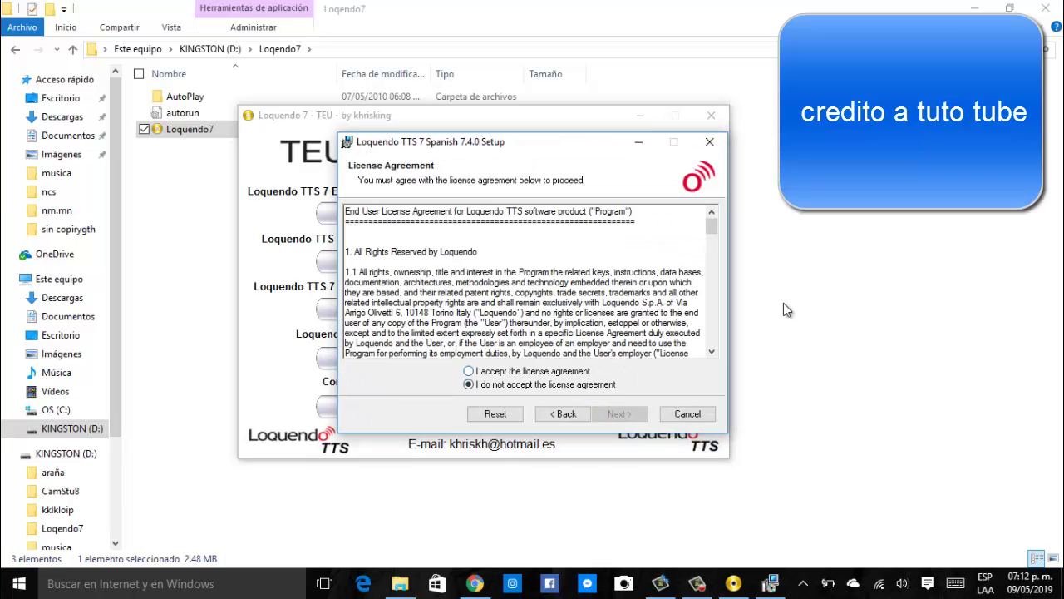
{"action": "key", "text": "Up"}
{"action": "key", "text": "Return"}
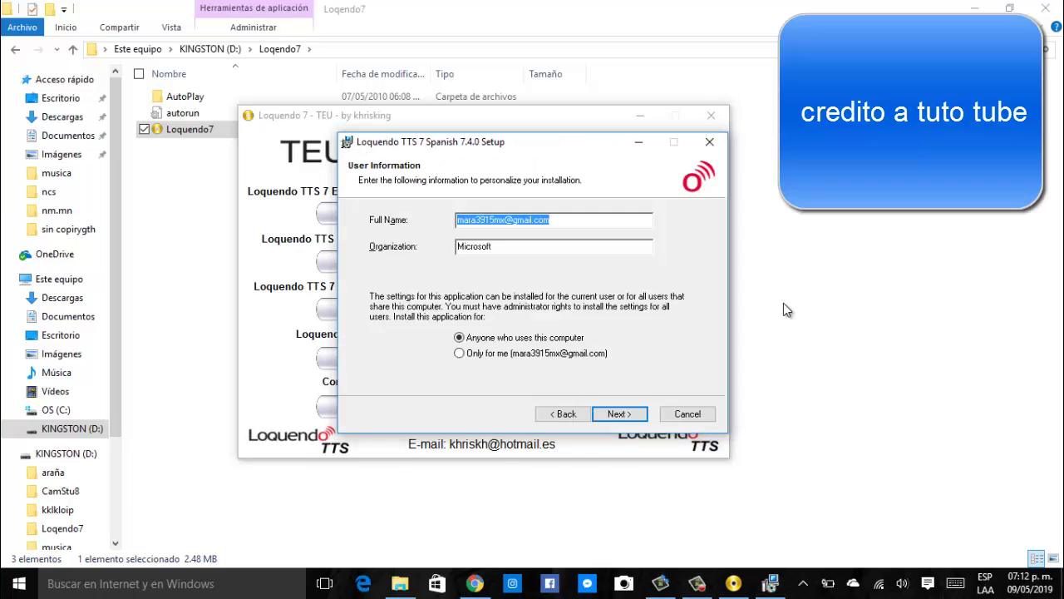
{"action": "key", "text": "Return"}
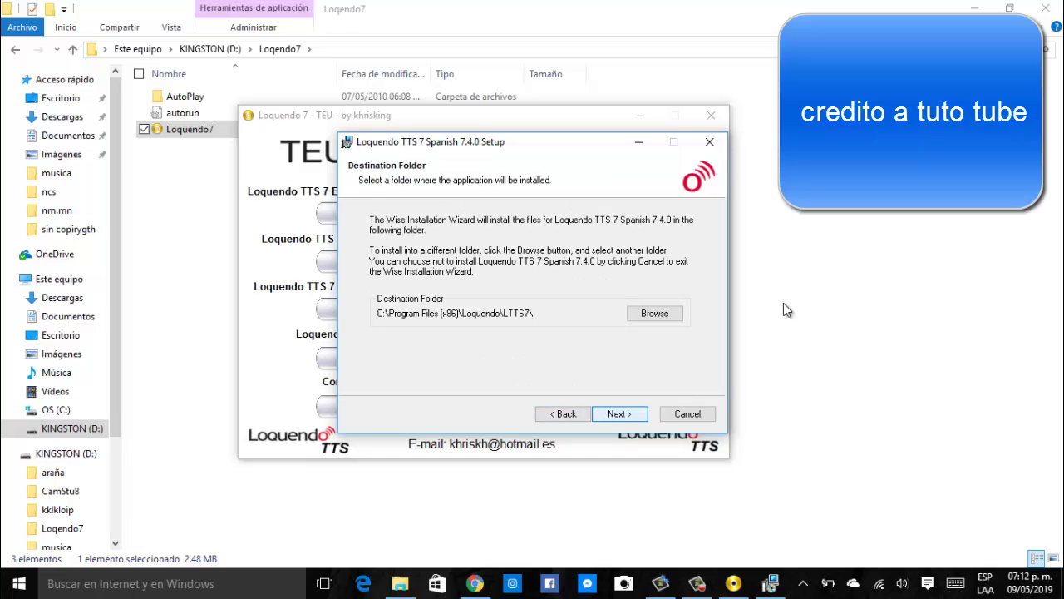
{"action": "key", "text": "Return"}
{"action": "key", "text": "Return"}
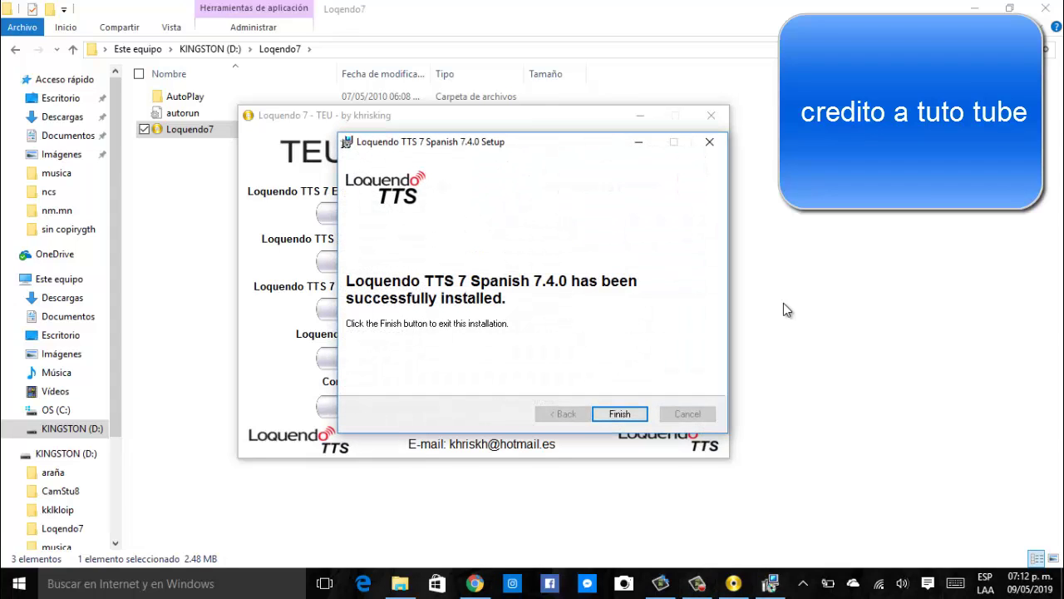
{"action": "key", "text": "Return"}
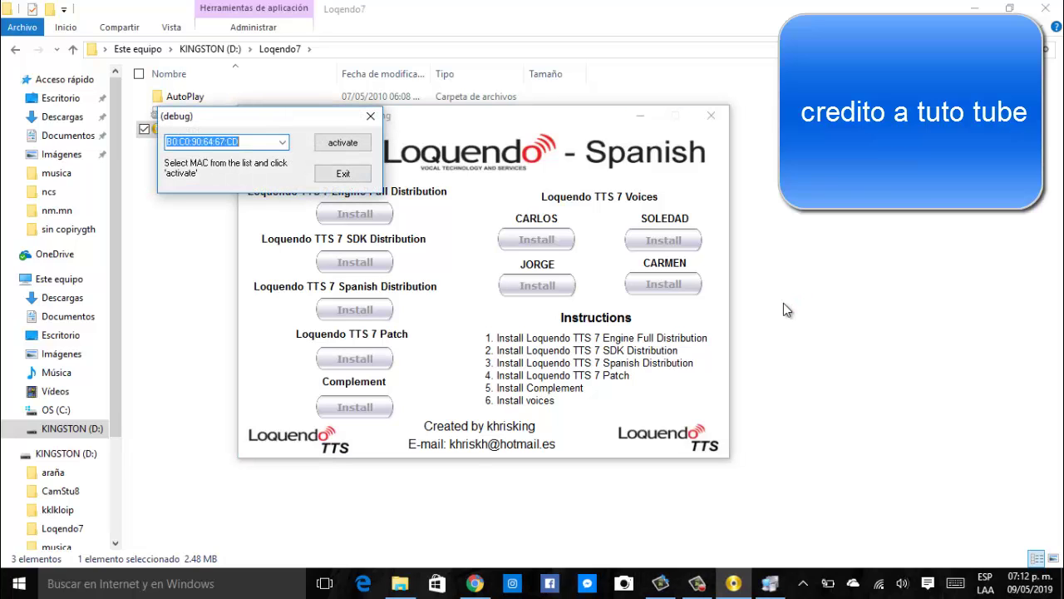
Step: Activate the Loquendo TTS 7 Patch for the preselected MAC address and exit the activation dialog
{"action": "key", "text": "Tab"}
{"action": "key", "text": "Return"}
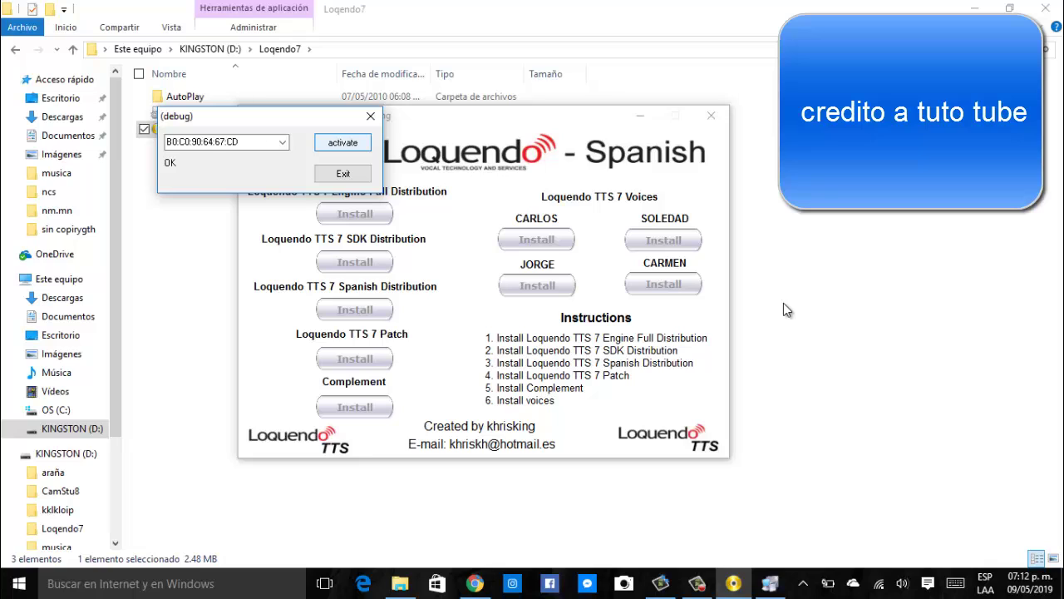
{"action": "key", "text": "Tab"}
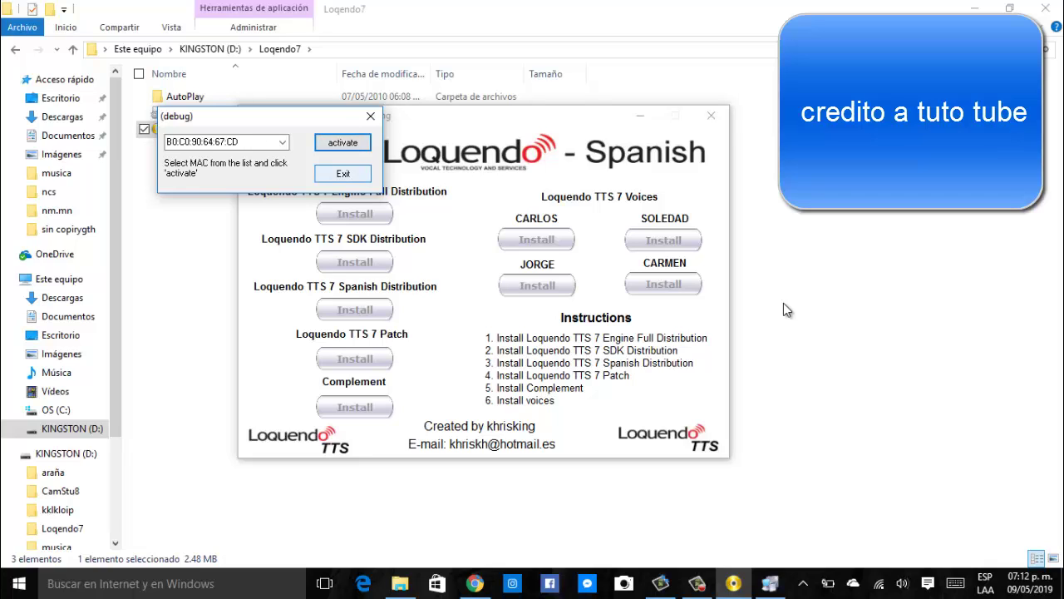
{"action": "key", "text": "Return"}
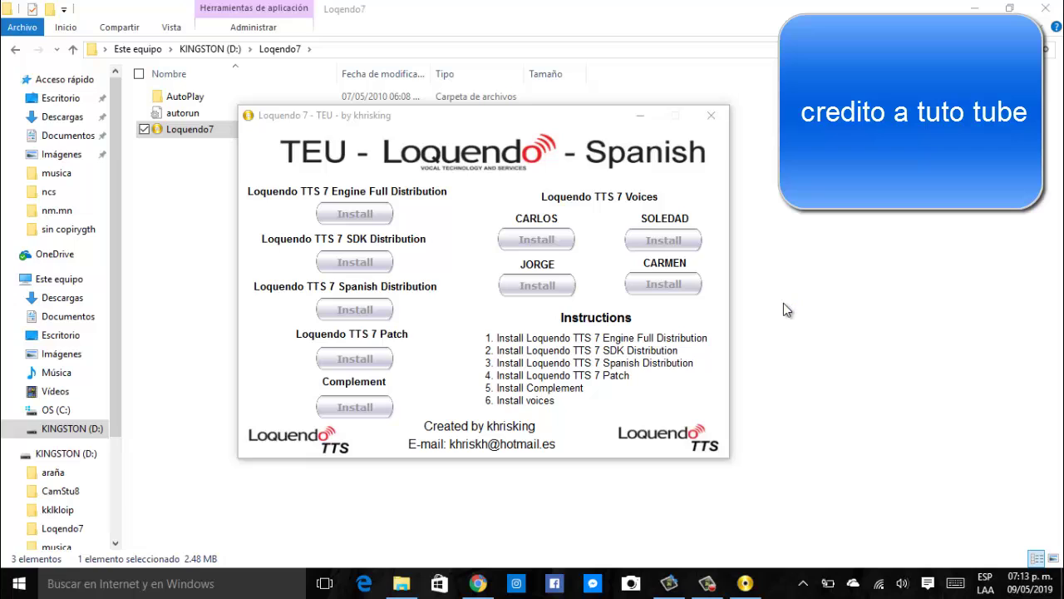
Step: Install the Loquendo TTS 7 Carlos Multimedia High Quality 7.3.0 voice, accepting the license and the default destination folder
{"action": "key", "text": "Return"}
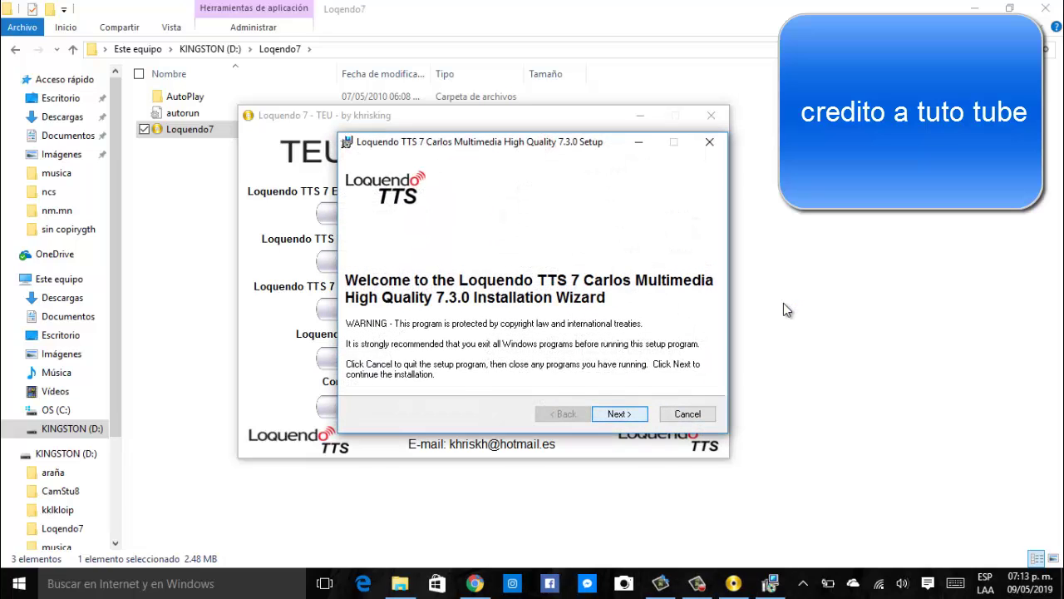
{"action": "key", "text": "Up"}
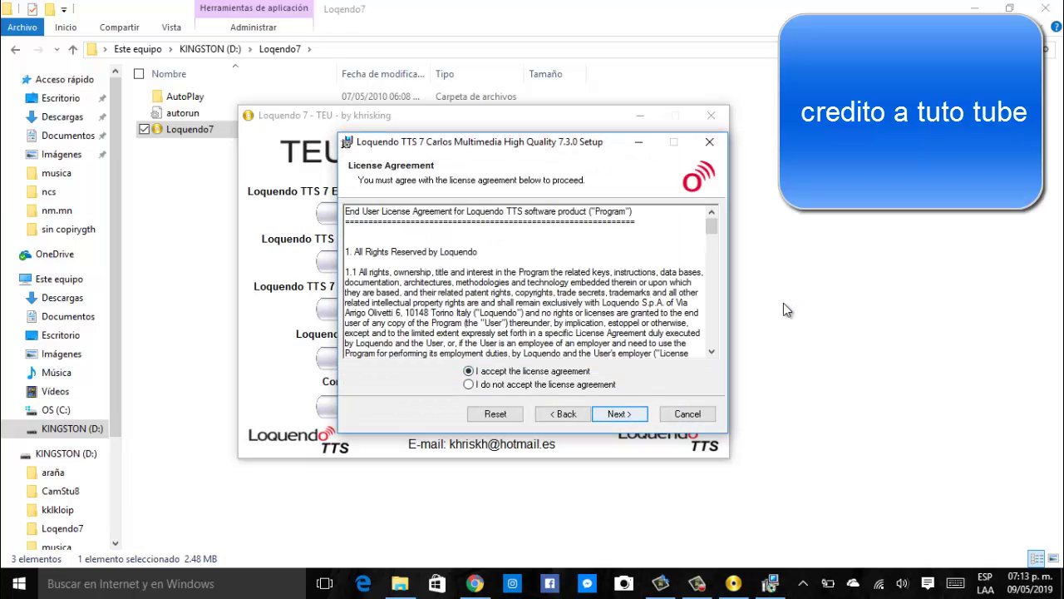
{"action": "key", "text": "Return"}
{"action": "key", "text": "Return"}
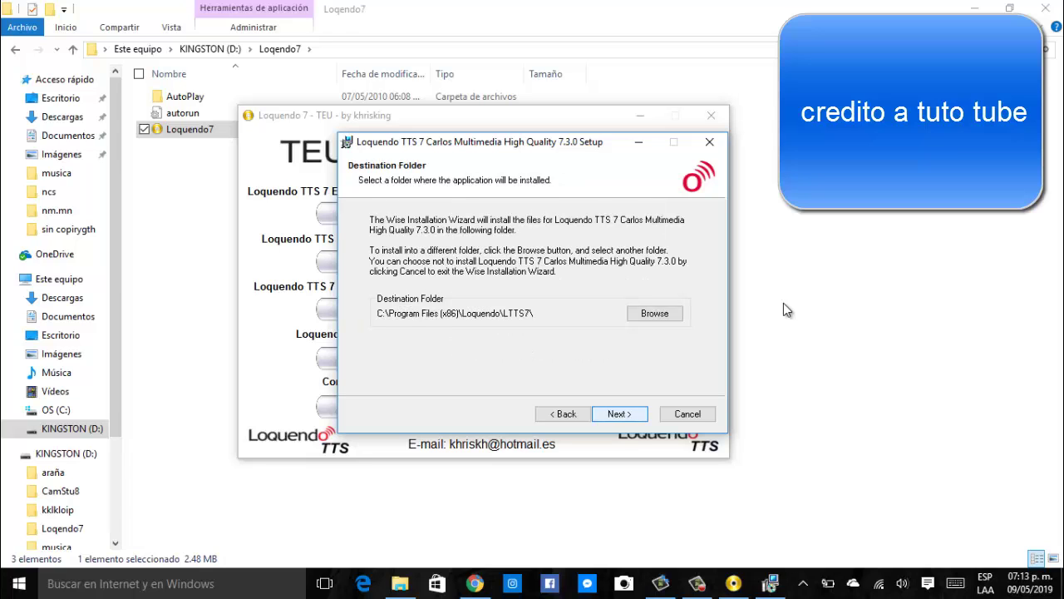
{"action": "key", "text": "Return"}
{"action": "key", "text": "Return"}
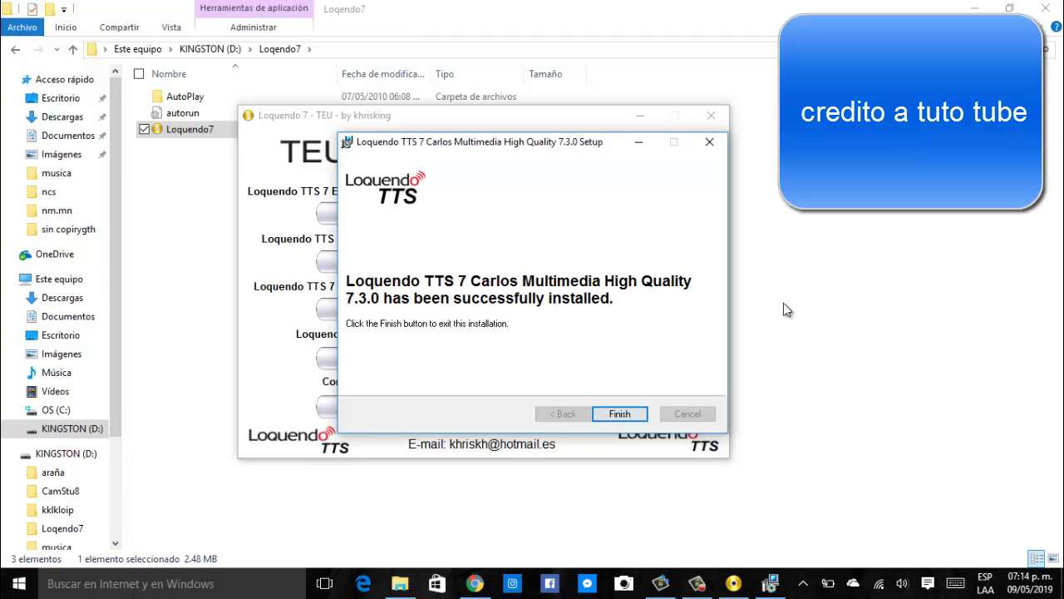
{"action": "key", "text": "Return"}
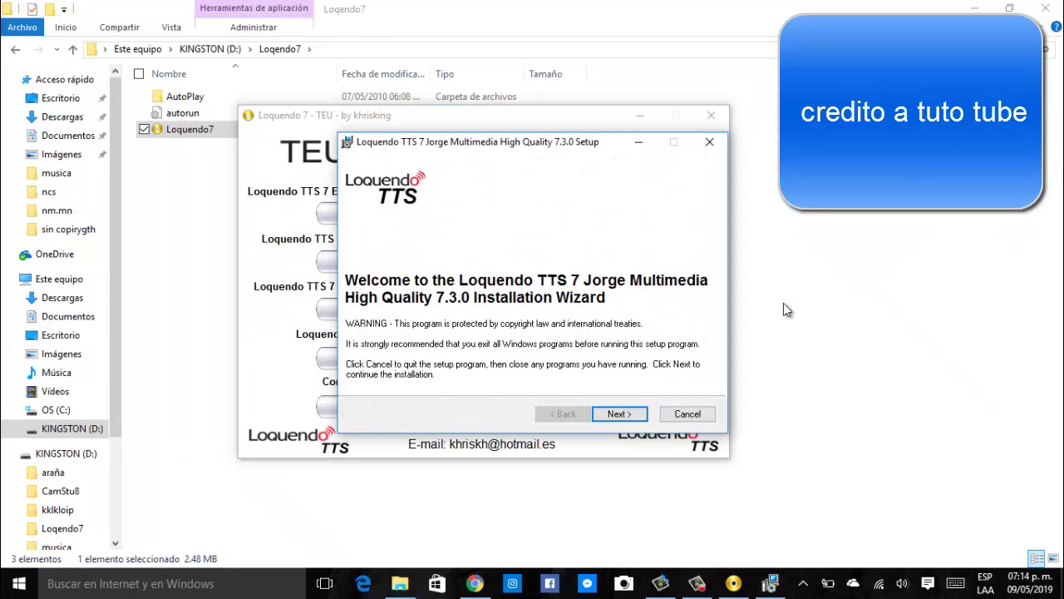
Step: Install the Loquendo TTS 7 Jorge Multimedia High Quality 7.3.0 voice for anyone using this computer, accepting the license and default destination folder
{"action": "key", "text": "Return"}
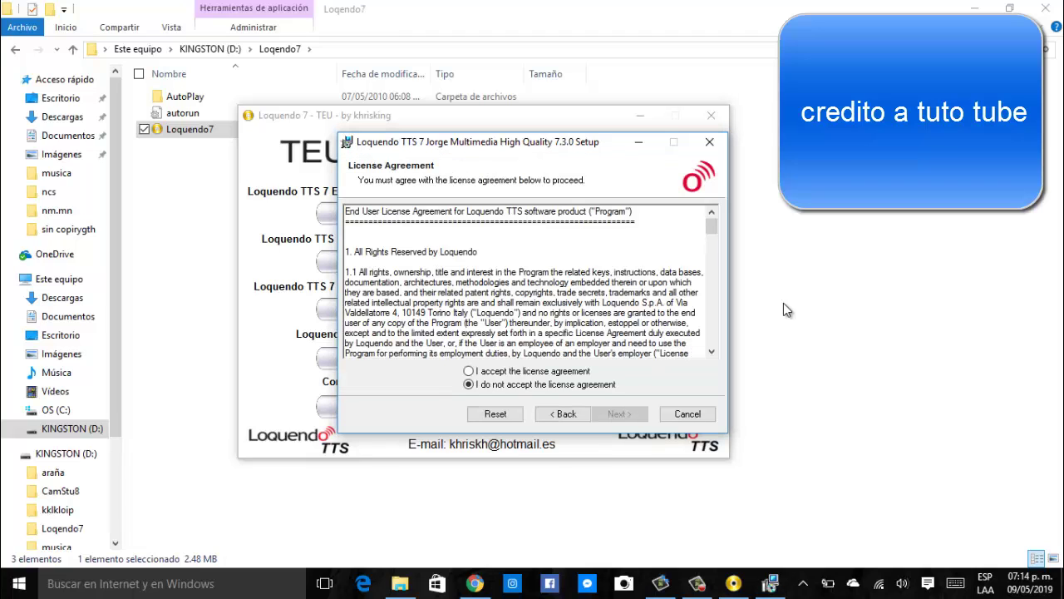
{"action": "key", "text": "alt+a"}
{"action": "key", "text": "Return"}
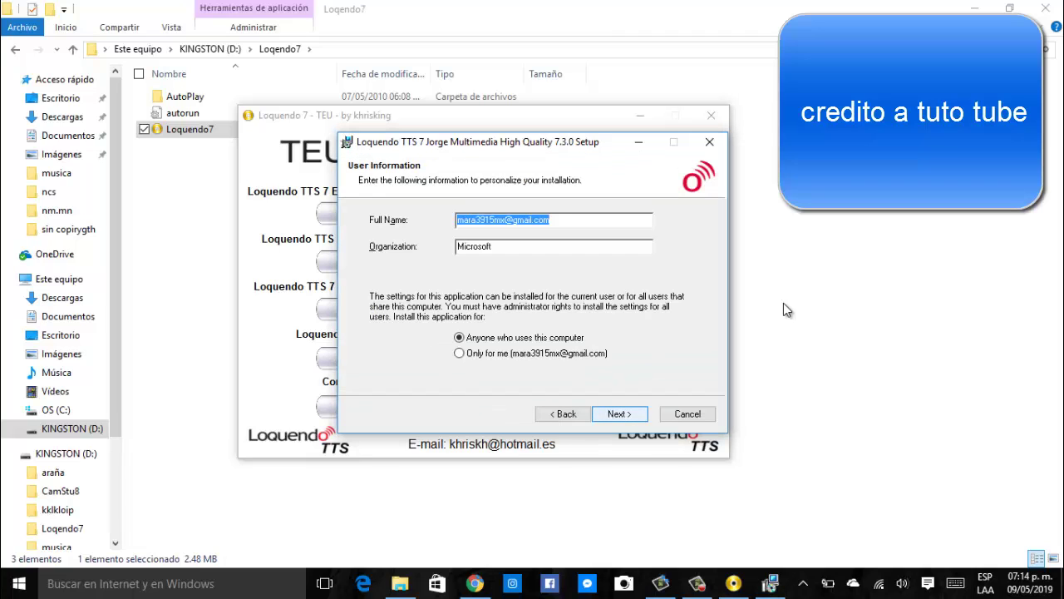
{"action": "key", "text": "Return"}
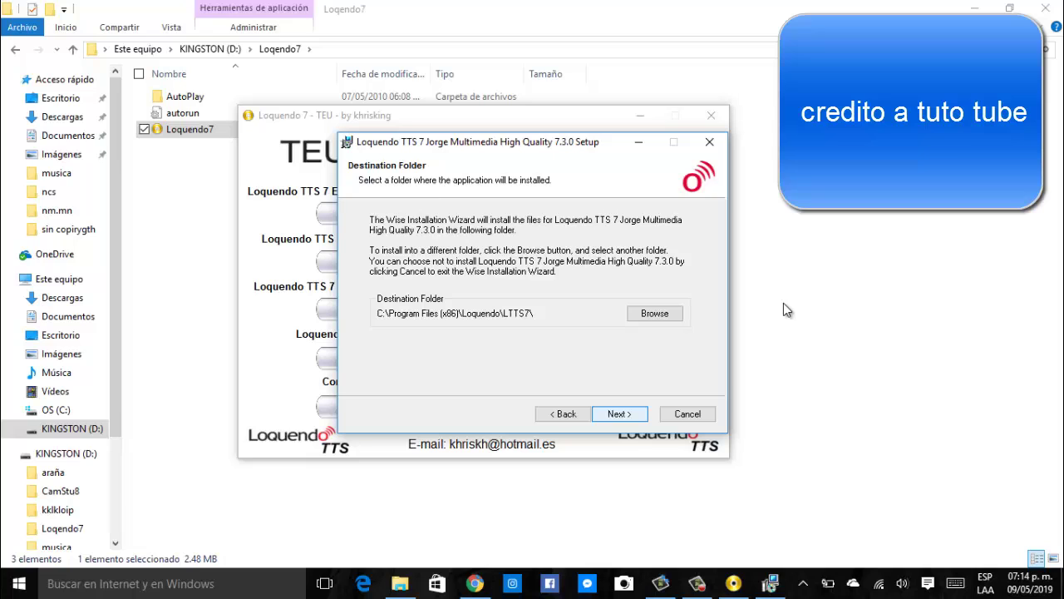
{"action": "key", "text": "Return"}
{"action": "key", "text": "Return"}
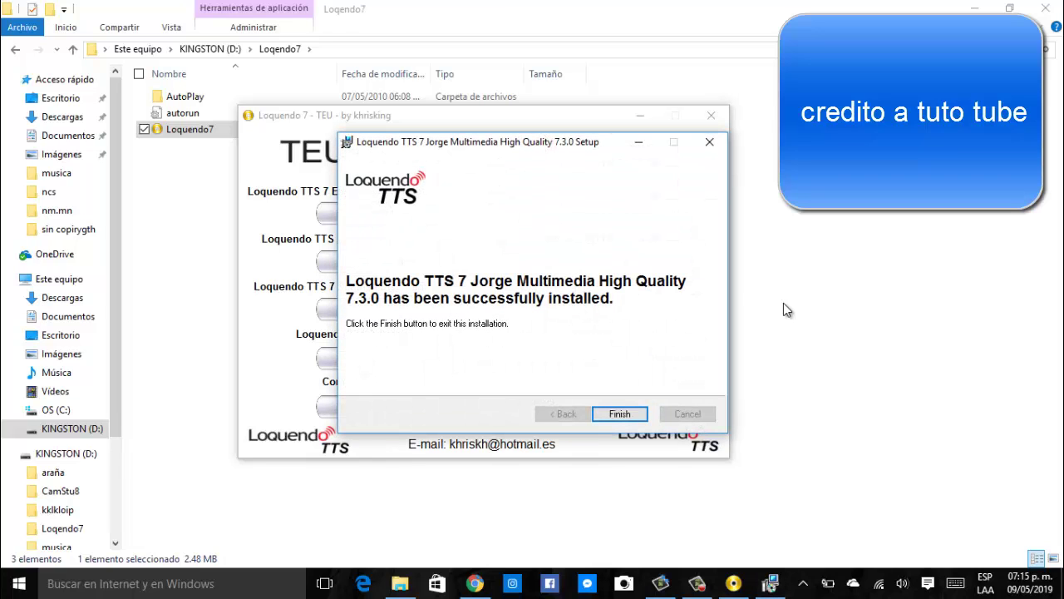
{"action": "key", "text": "Return"}
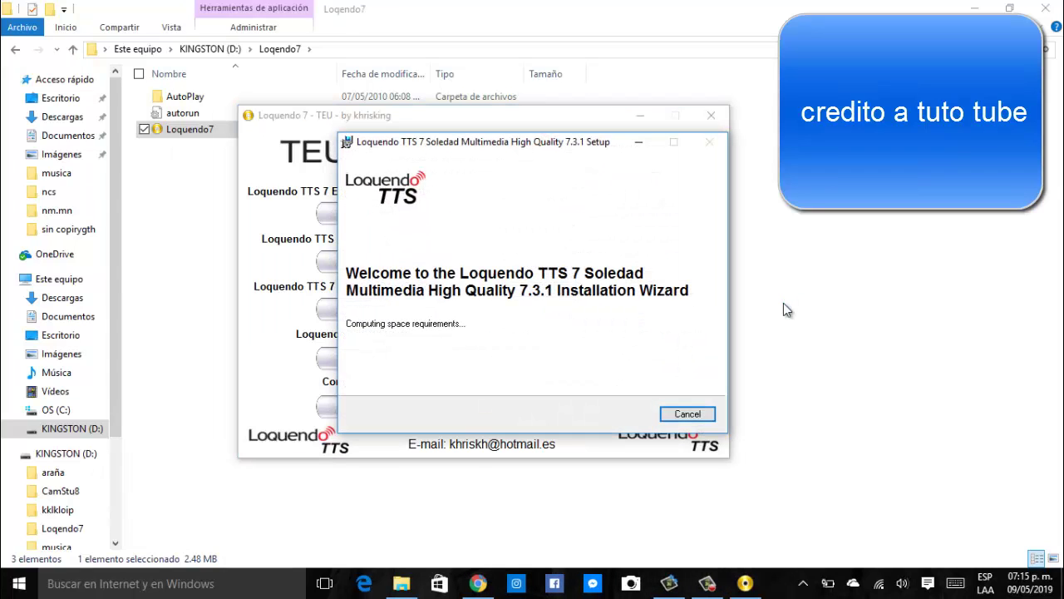
Step: Install the Loquendo TTS 7 Soledad Multimedia High Quality 7.3.1 voice, accepting the license and the default user information and destination folder
{"action": "key", "text": "Return"}
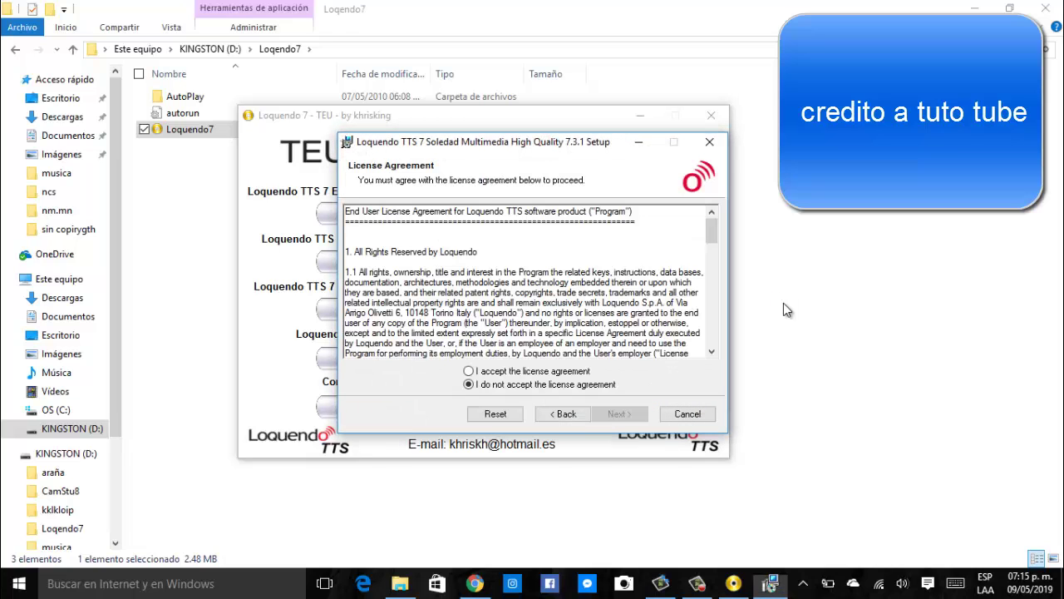
{"action": "key", "text": "Up"}
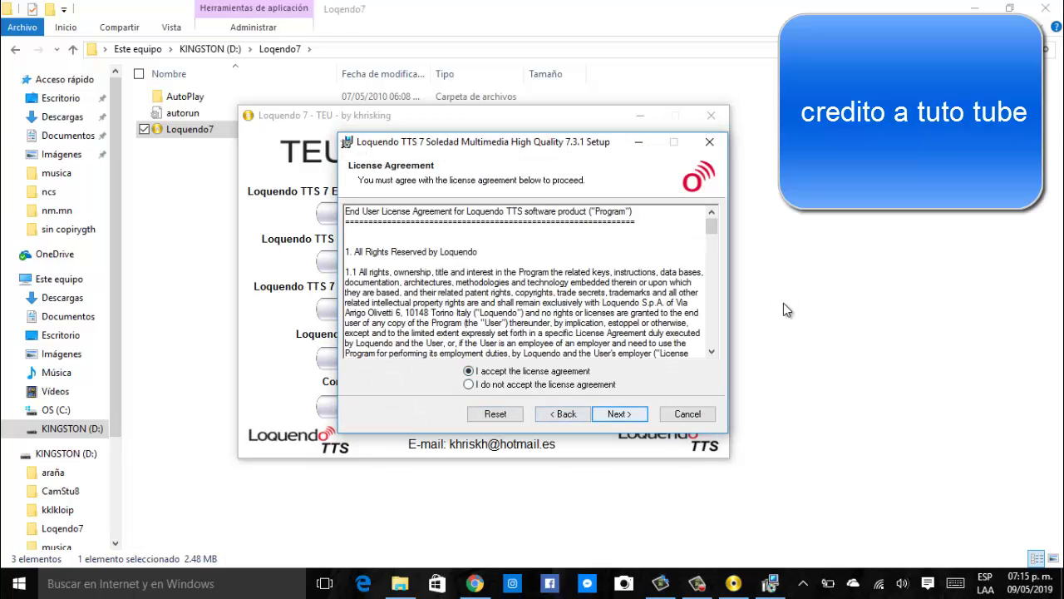
{"action": "key", "text": "Return"}
{"action": "key", "text": "Return"}
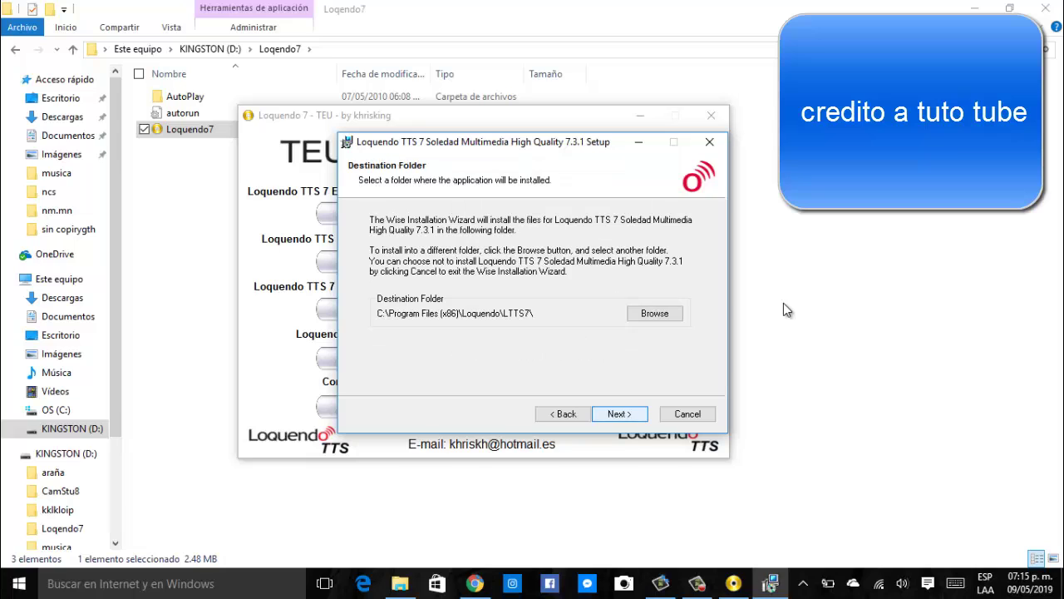
{"action": "key", "text": "Return"}
{"action": "key", "text": "Return"}
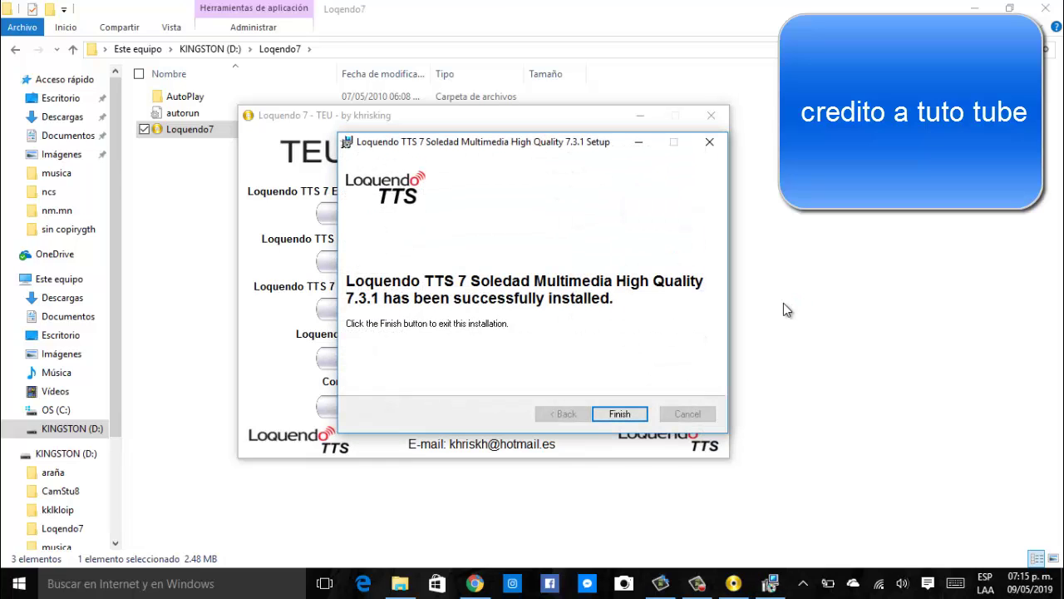
{"action": "key", "text": "Return"}
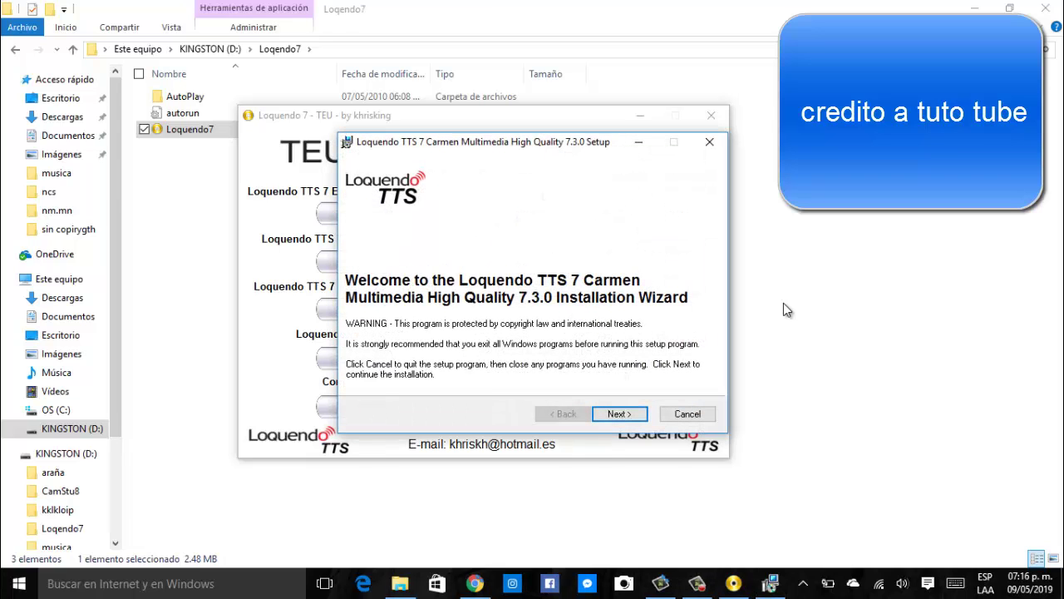
Step: Install the Loquendo TTS 7 Carmen Multimedia High Quality 7.3.0 voice, accepting the license and the default user information and destination folder
{"action": "key", "text": "Return"}
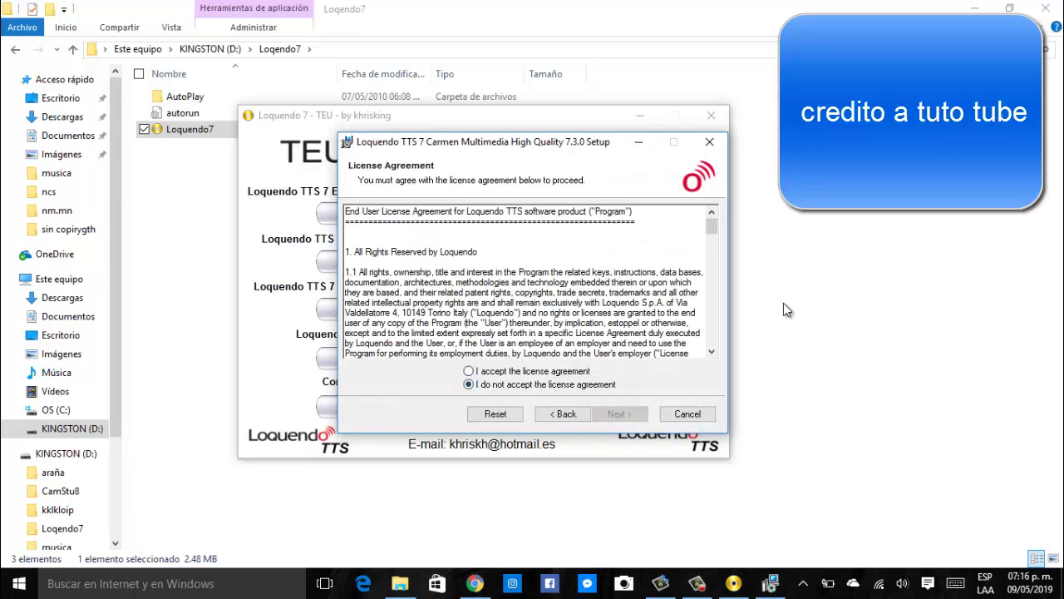
{"action": "key", "text": "alt+a"}
{"action": "key", "text": "Return"}
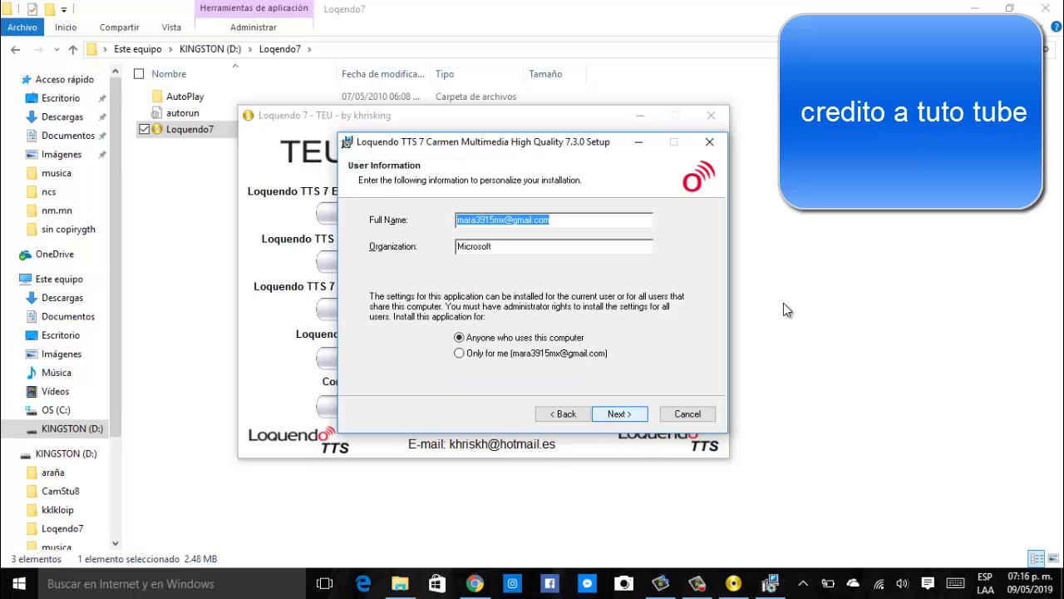
{"action": "key", "text": "Return"}
{"action": "key", "text": "Return"}
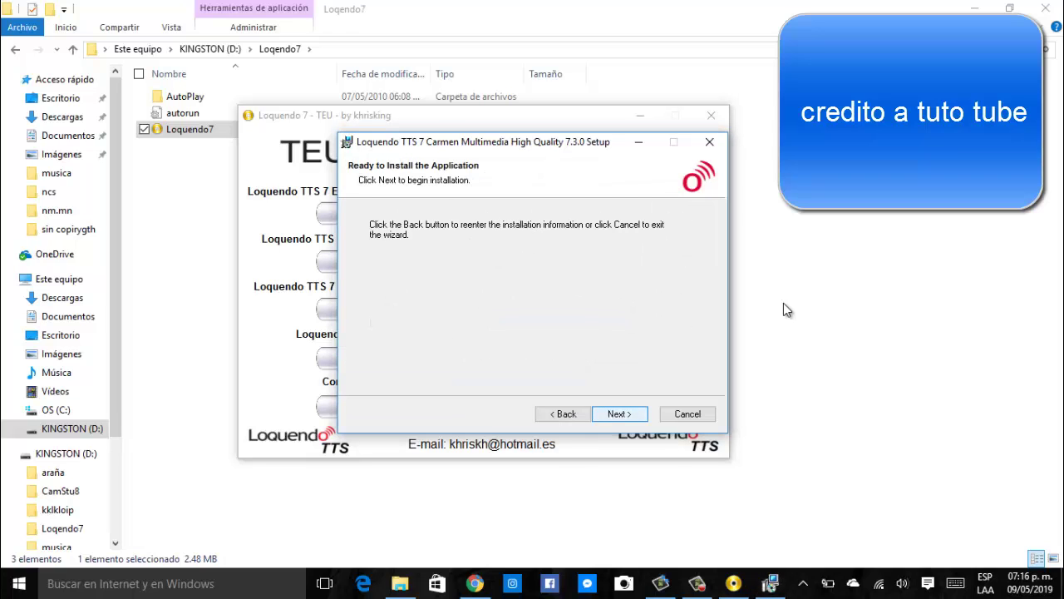
{"action": "key", "text": "Return"}
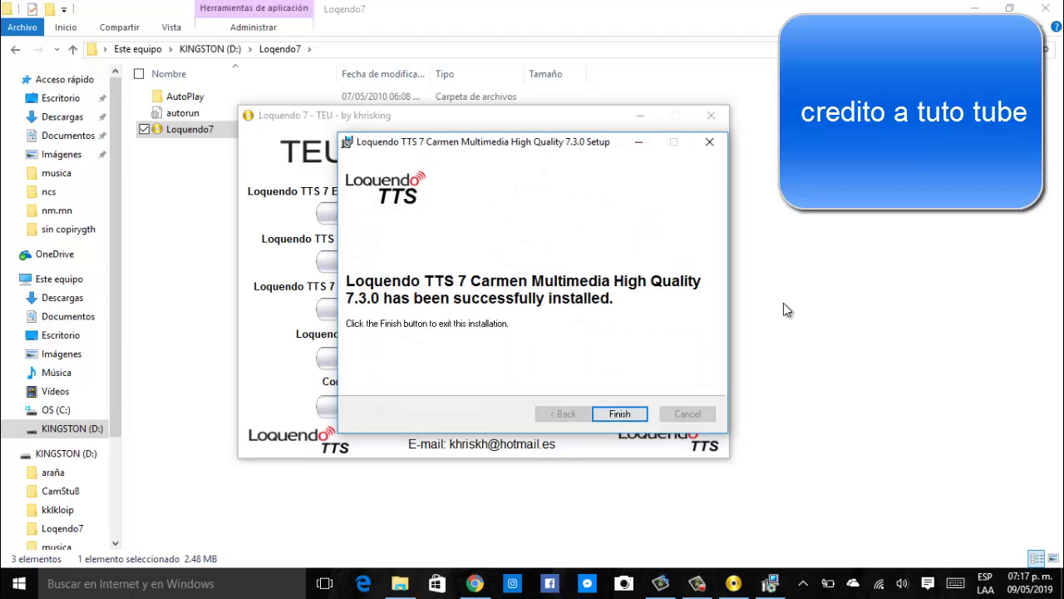
{"action": "key", "text": "Return"}
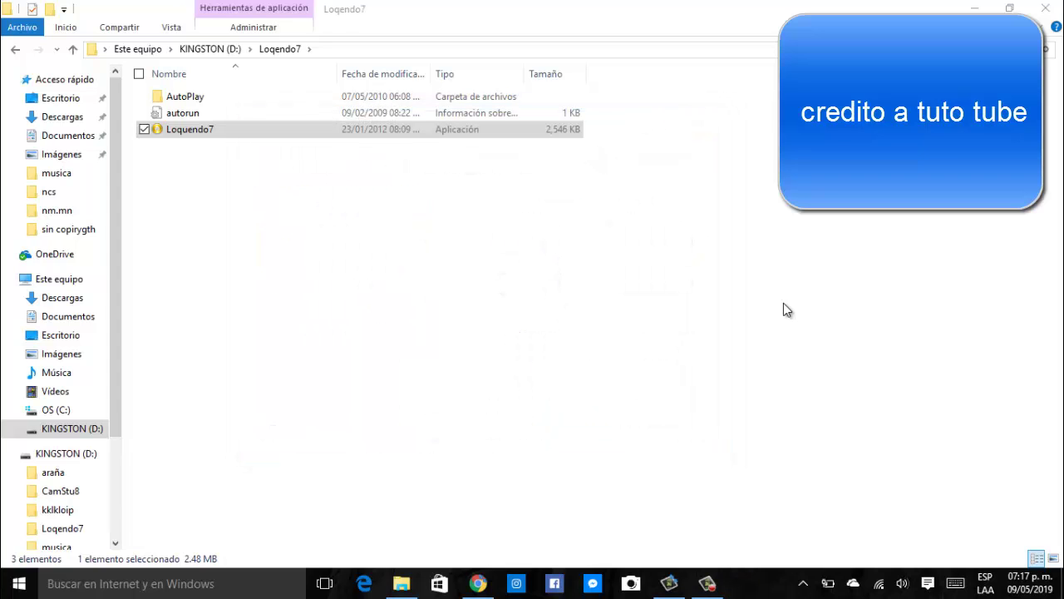
Step: Show the desktop and expand the recently added programs in Windows' list of all applications
{"action": "key", "text": "super+d"}
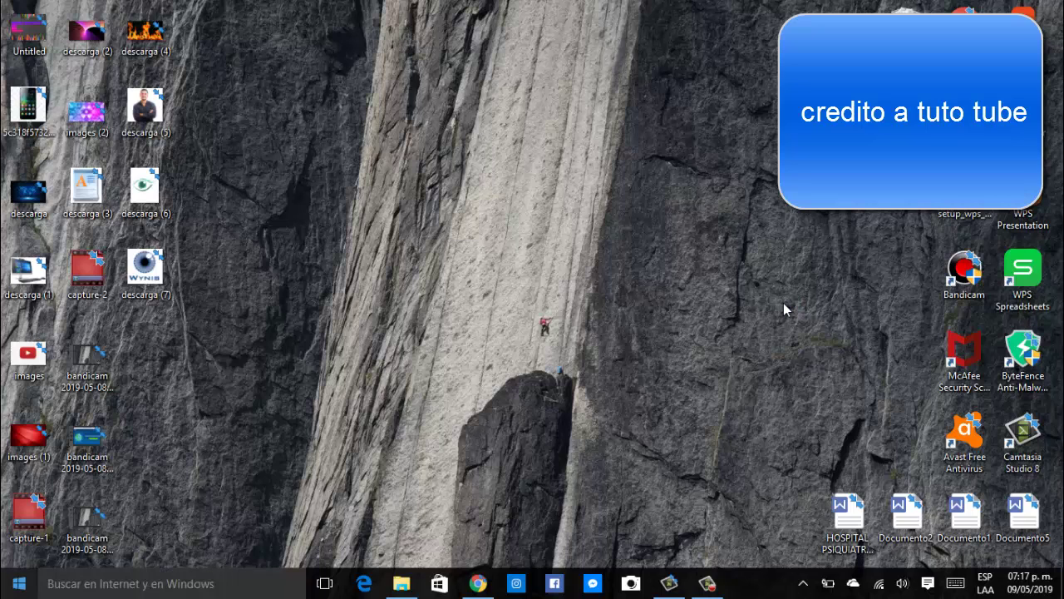
{"action": "key", "text": "super"}
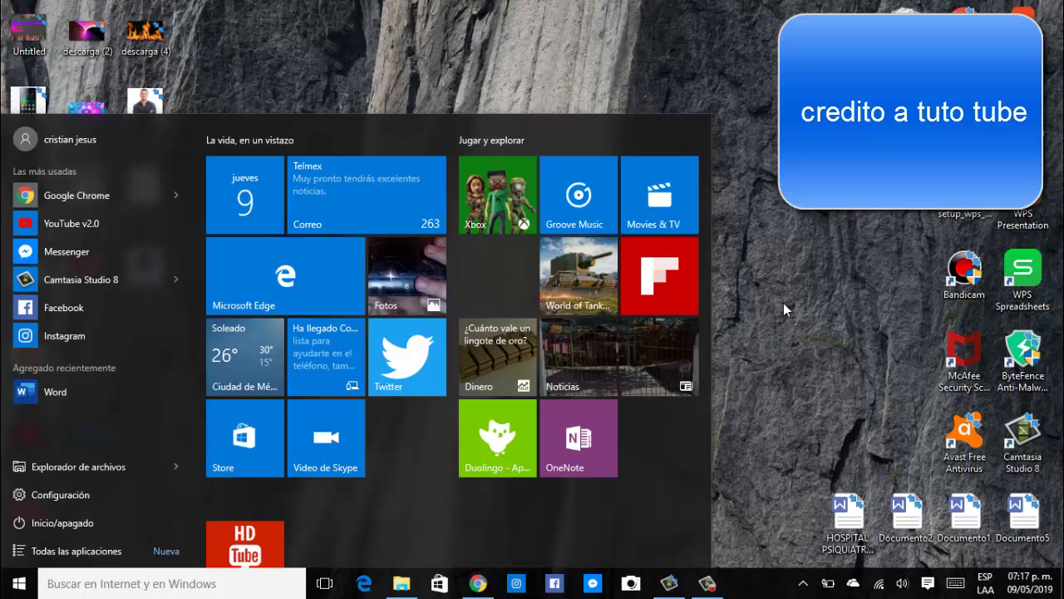
{"action": "key", "text": "Return"}
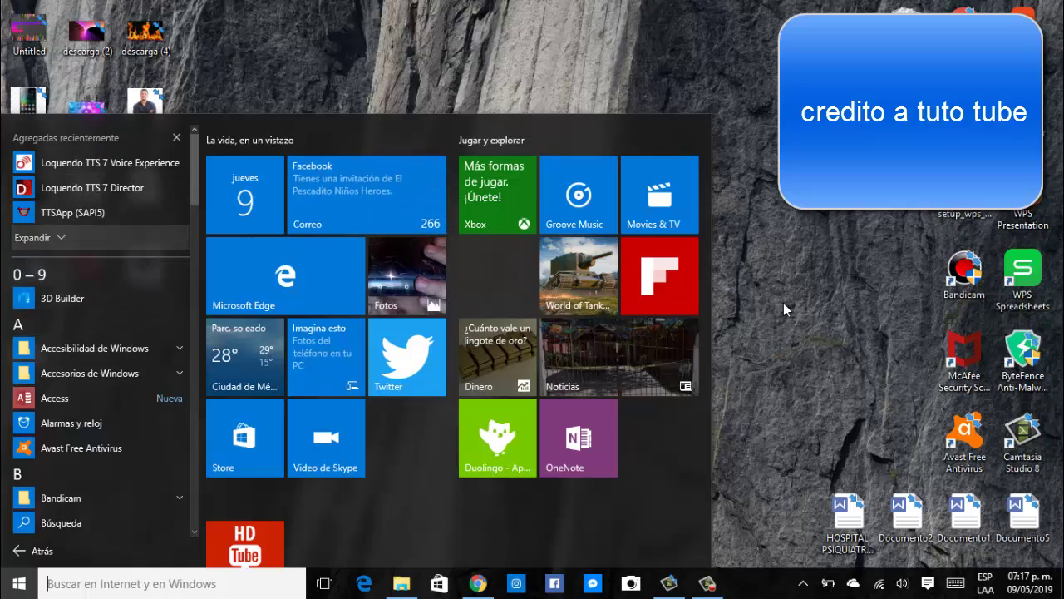
{"action": "key", "text": "Return"}
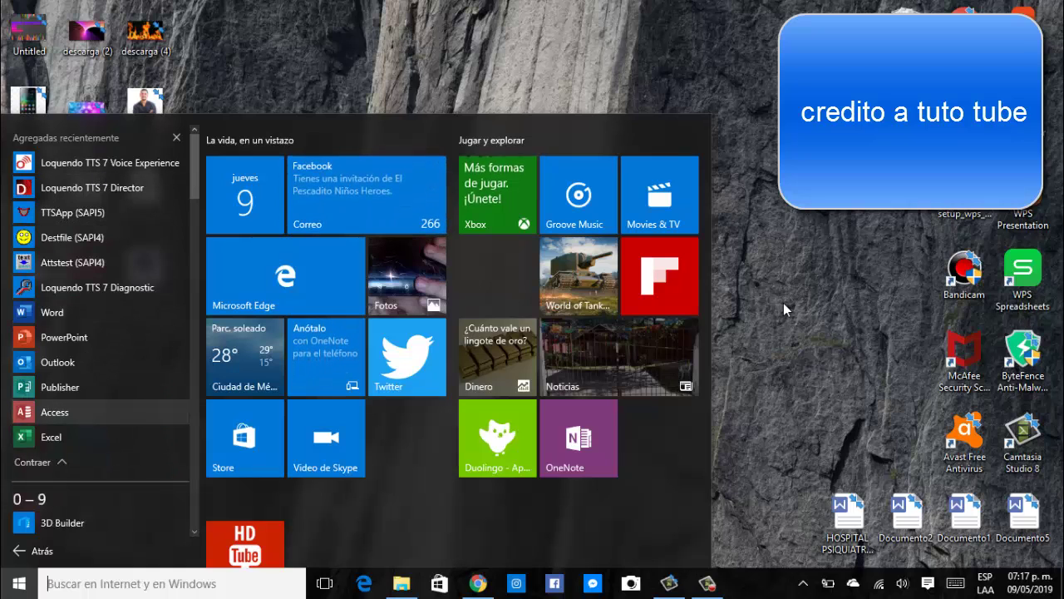
Step: Look through the recently added programs for the newly installed Loquendo tools
{"action": "key", "text": "Up"}
{"action": "key", "text": "Up"}
{"action": "key", "text": "Up"}
{"action": "key", "text": "Up"}
{"action": "key", "text": "Up"}
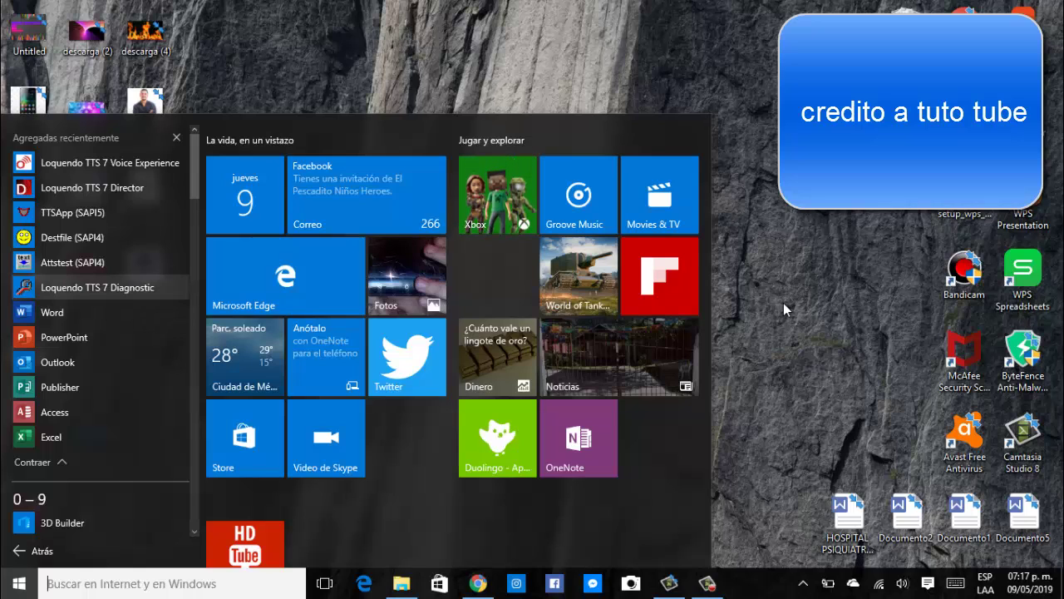
{"action": "key", "text": "Down"}
{"action": "key", "text": "Down"}
{"action": "key", "text": "Down"}
{"action": "key", "text": "Down"}
{"action": "key", "text": "Down"}
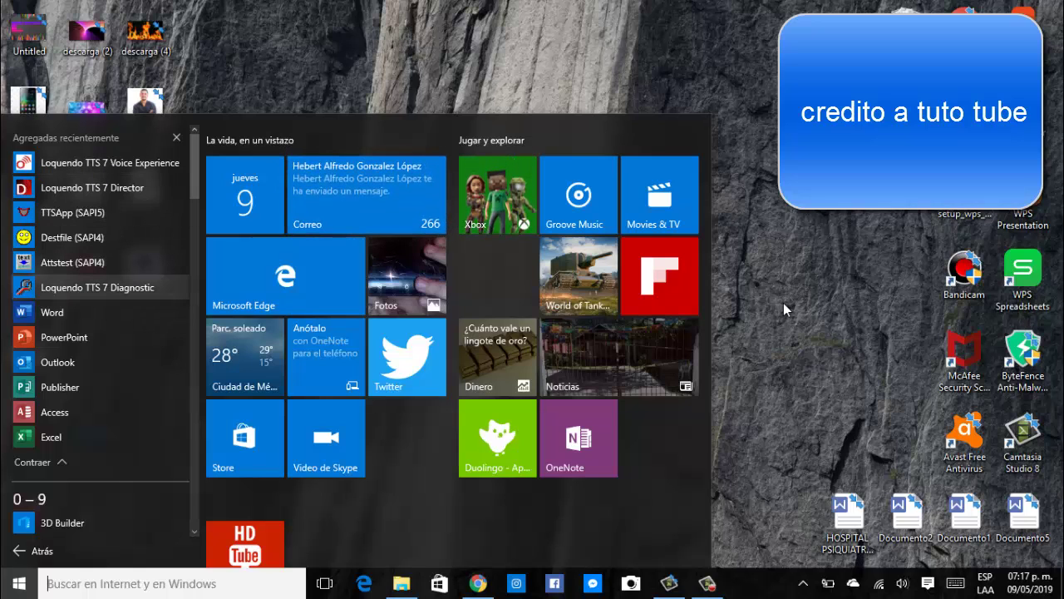
{"action": "key", "text": "Up"}
{"action": "key", "text": "Up"}
{"action": "key", "text": "Up"}
{"action": "key", "text": "Up"}
{"action": "key", "text": "Up"}
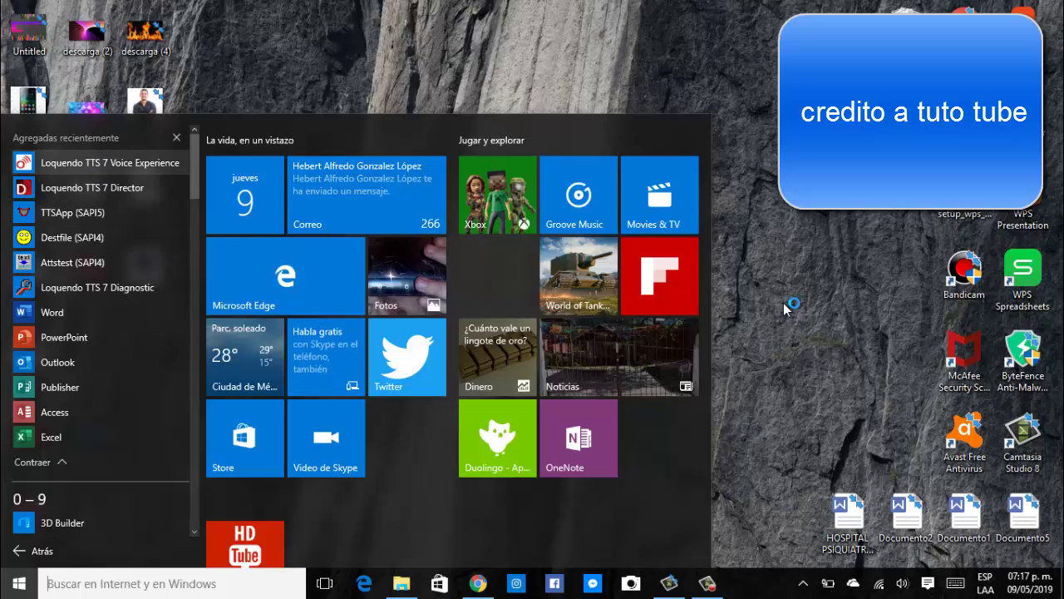
{"action": "key", "text": "Down"}
{"action": "key", "text": "Up"}
{"action": "key", "text": "Down"}
{"action": "key", "text": "Up"}
{"action": "key", "text": "Up"}
{"action": "key", "text": "Down"}
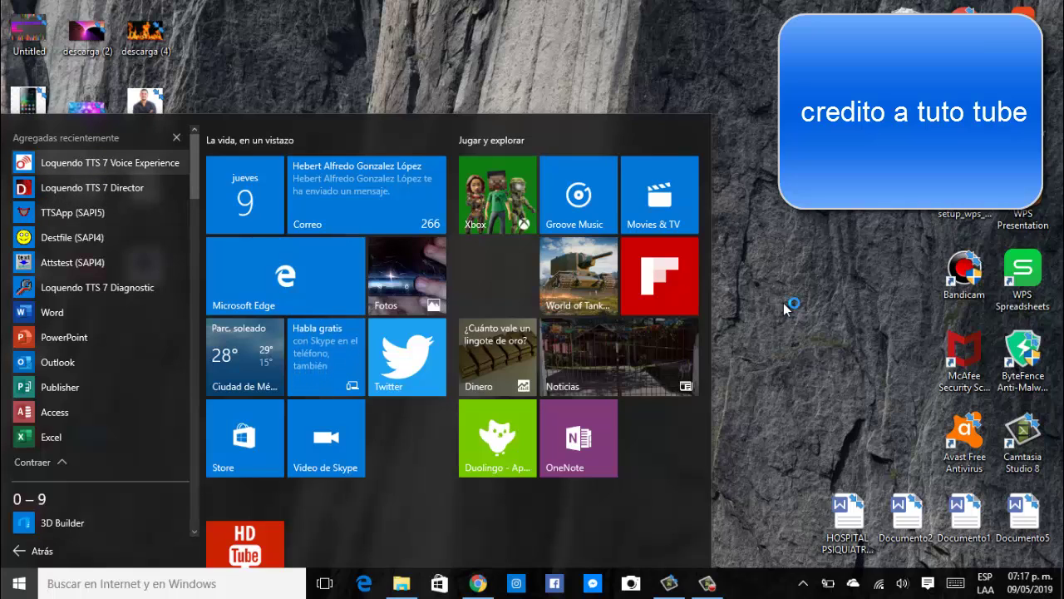
{"action": "key", "text": "Down"}
{"action": "key", "text": "Up"}
{"action": "key", "text": "Down"}
{"action": "key", "text": "Down"}
{"action": "key", "text": "Down"}
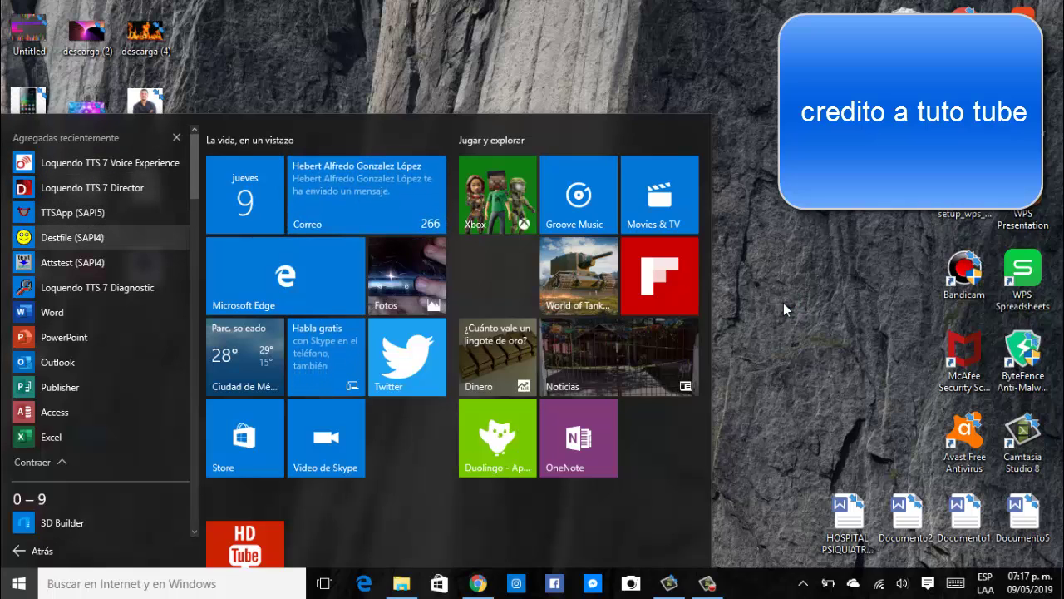
Step: Launch Loquendo TTS 7 Director from the recently added programs
{"action": "key", "text": "Up"}
{"action": "key", "text": "Up"}
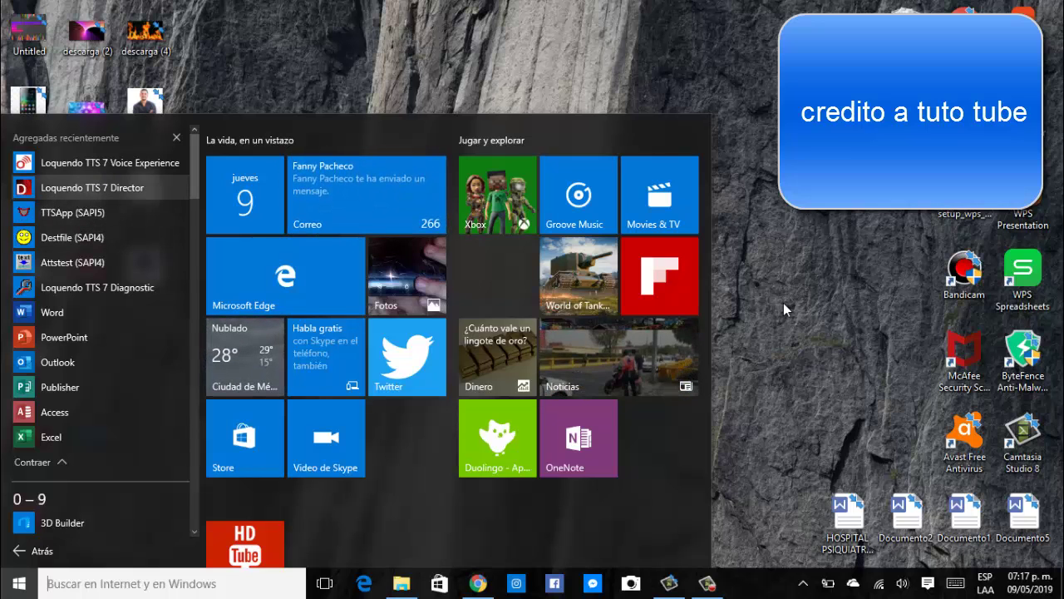
{"action": "key", "text": "Return"}
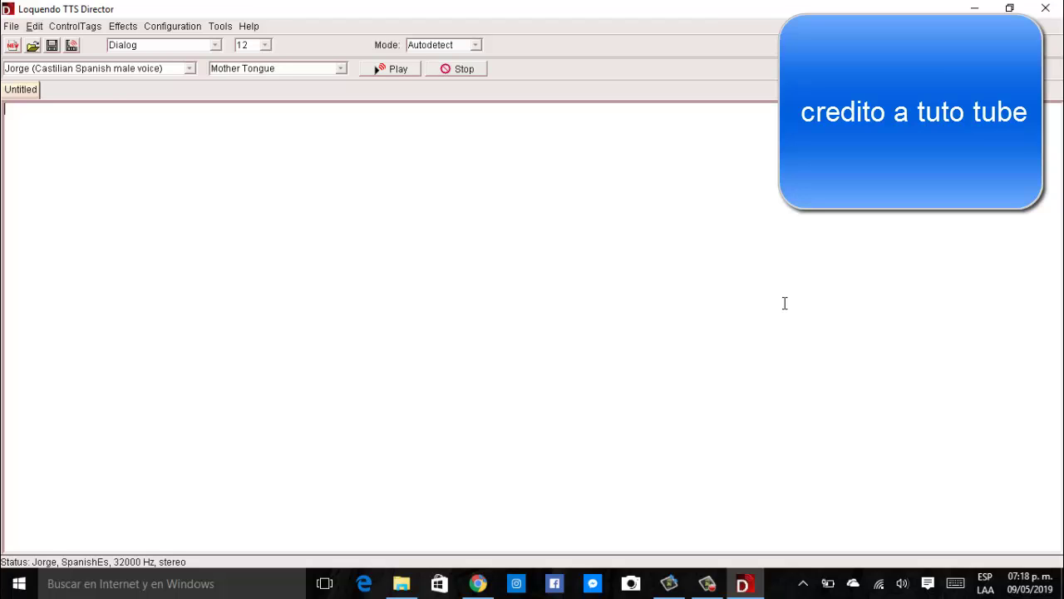
Step: Review the installed voices and select Carlos (American Spanish male voice) as the reading voice
{"action": "key", "text": "alt+Down"}
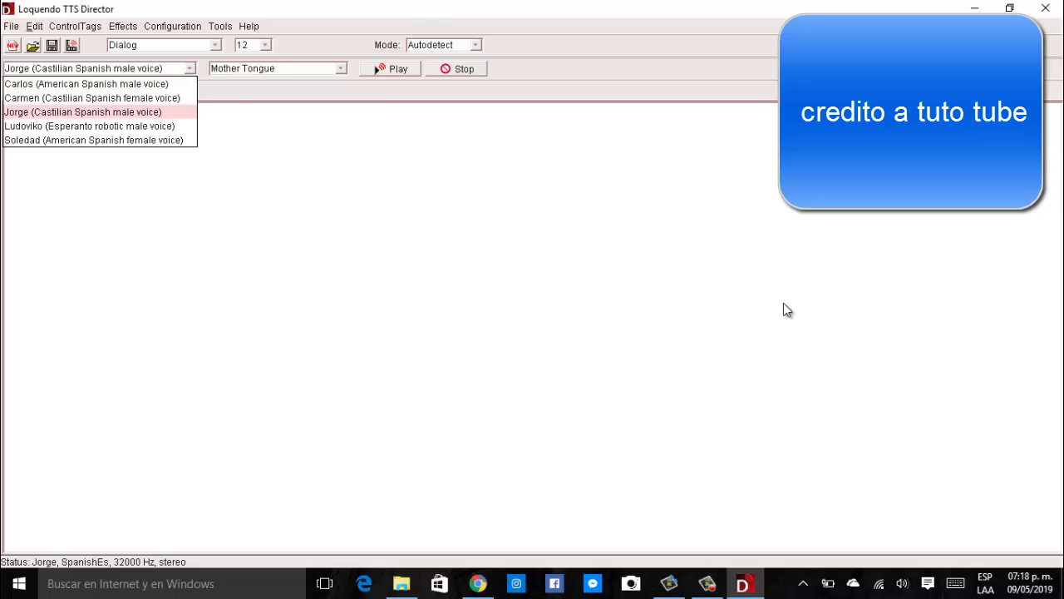
{"action": "key", "text": "Down"}
{"action": "key", "text": "Down"}
{"action": "key", "text": "Down"}
{"action": "key", "text": "Down"}
{"action": "key", "text": "Up"}
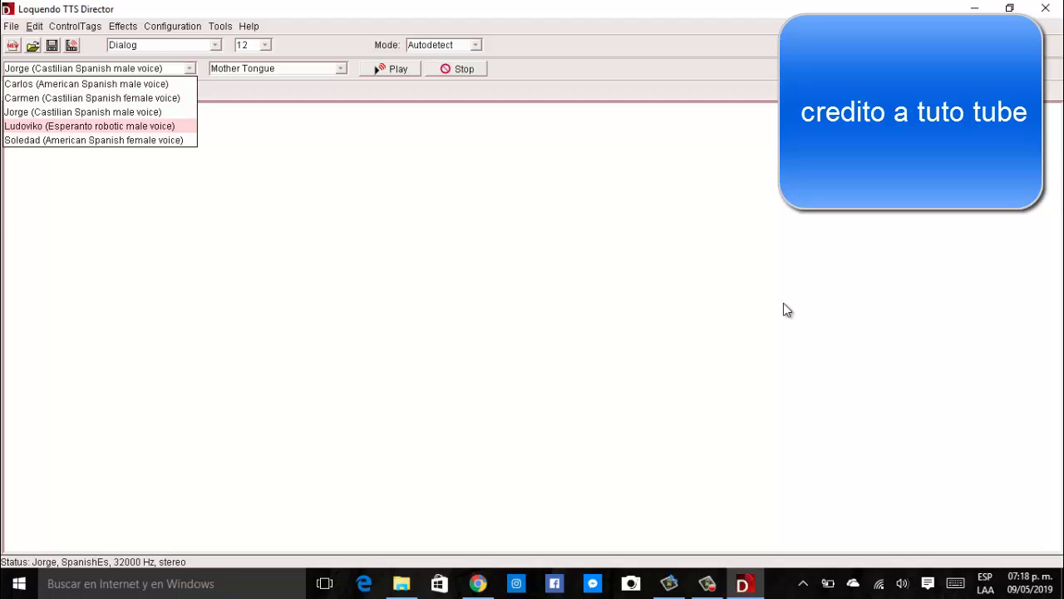
{"action": "key", "text": "Down"}
{"action": "key", "text": "Up"}
{"action": "key", "text": "Up"}
{"action": "key", "text": "Up"}
{"action": "key", "text": "Up"}
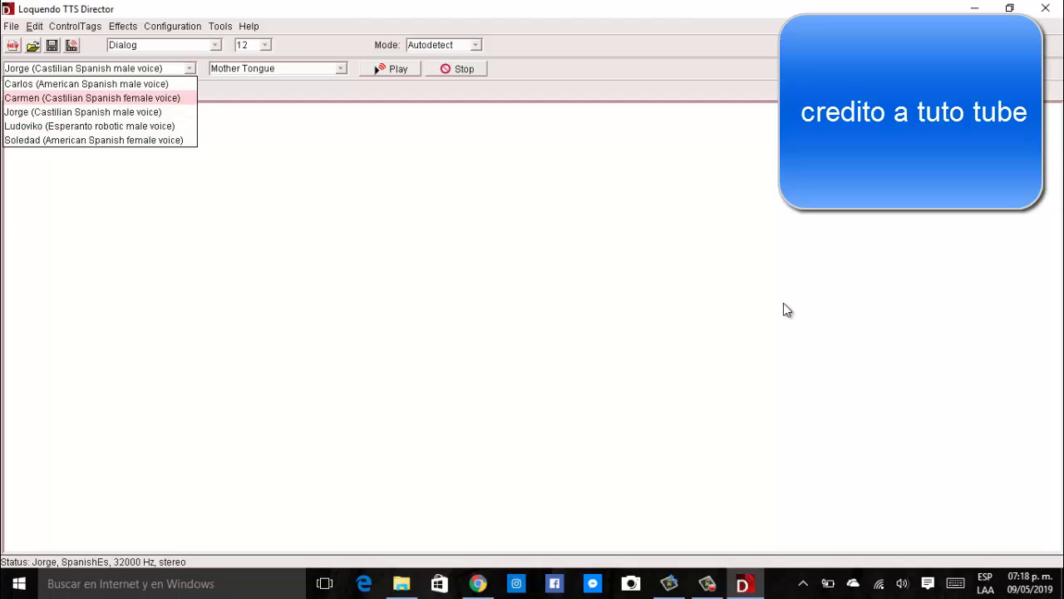
{"action": "key", "text": "Return"}
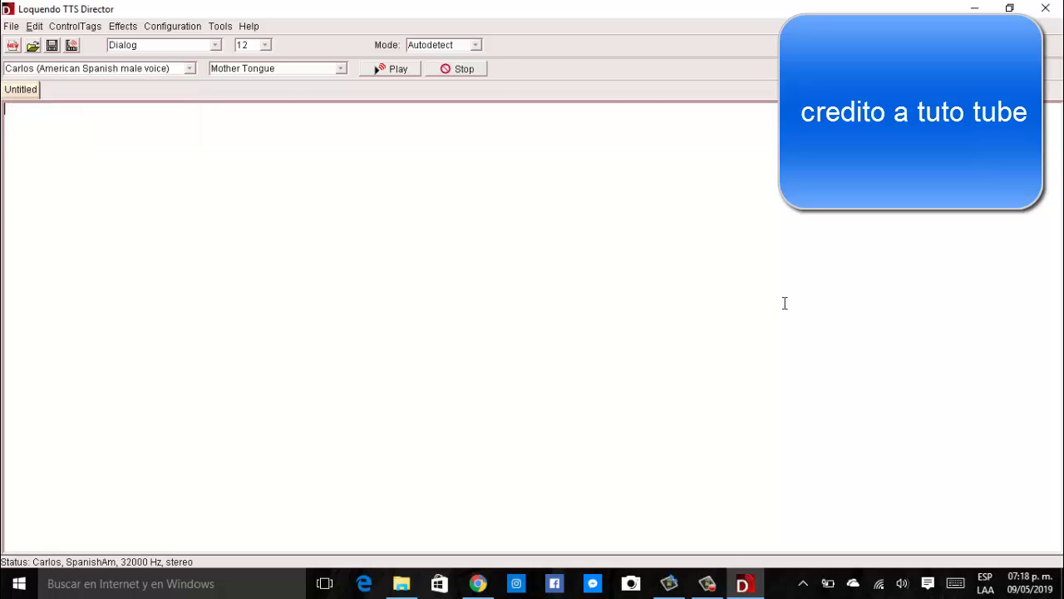
Step: Write "HOLA AMIGOS DE YOUTBE COMO ESTTAN" in the untitled document and play it with the selected voice
{"action": "type", "text": "HOLA AMIGOS DE YOUTBE"}
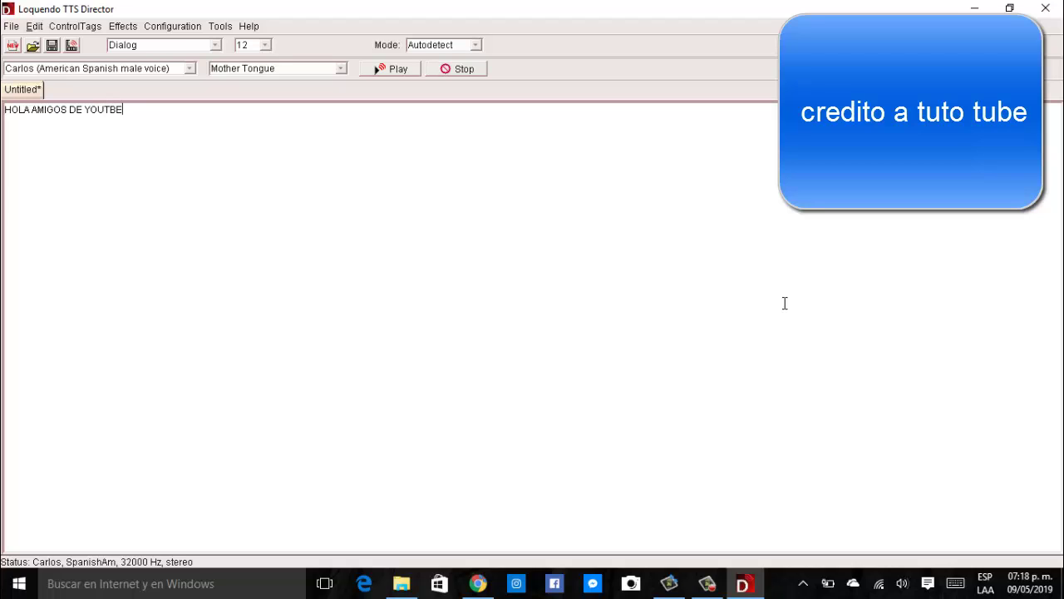
{"action": "type", "text": " COMO ESTTAN"}
{"action": "key", "text": "F5"}
Step: Insert the missing U so the document's misspelled word reads YOUTUBE
{"action": "key", "text": "Left"}
{"action": "key", "text": "Left"}
{"action": "key", "text": "Left"}
{"action": "key", "text": "Left"}
{"action": "key", "text": "Left"}
{"action": "key", "text": "Left"}
{"action": "key", "text": "Left"}
{"action": "key", "text": "Left"}
{"action": "key", "text": "Left"}
{"action": "key", "text": "Left"}
{"action": "key", "text": "Left"}
{"action": "key", "text": "Left"}
{"action": "key", "text": "Left"}
{"action": "key", "text": "Left"}
{"action": "type", "text": "u"}
{"action": "key", "text": "BackSpace"}
{"action": "type", "text": "U"}
Step: Switch the reading voice to Carmen (Castilian Spanish female voice)
{"action": "key", "text": "alt+Down"}
{"action": "key", "text": "Down"}
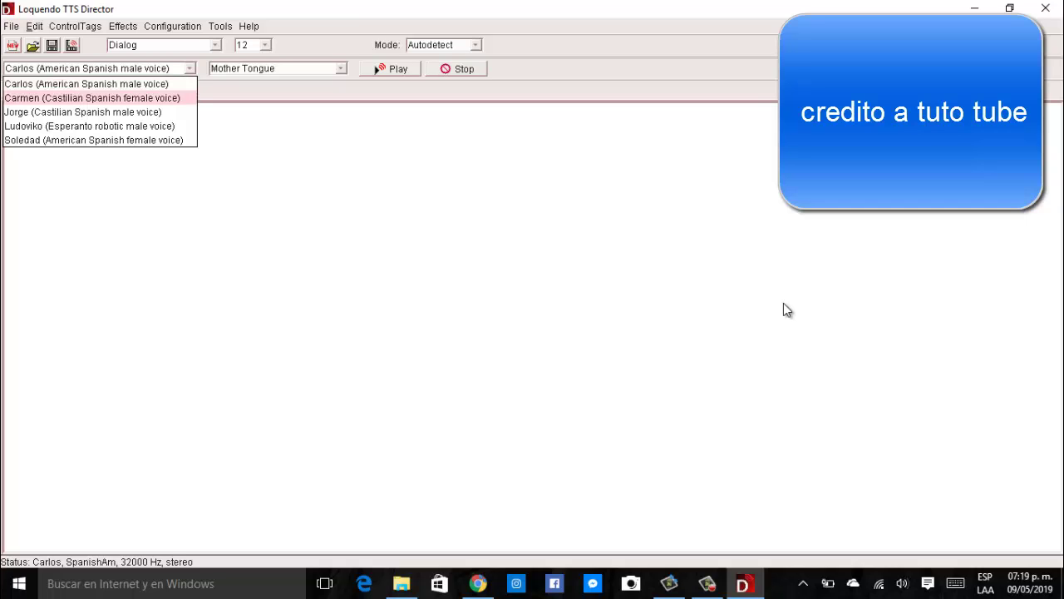
{"action": "key", "text": "Return"}
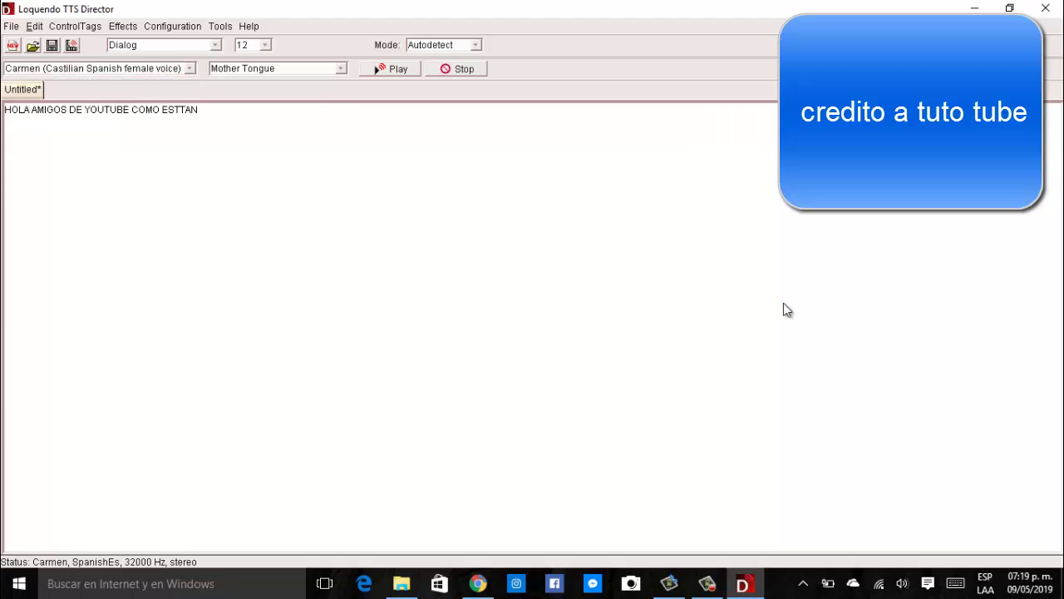
Step: Switch the reading voice to Jorge (Castilian Spanish male voice)
{"action": "key", "text": "alt+Down"}
{"action": "key", "text": "Down"}
{"action": "key", "text": "Down"}
{"action": "key", "text": "Up"}
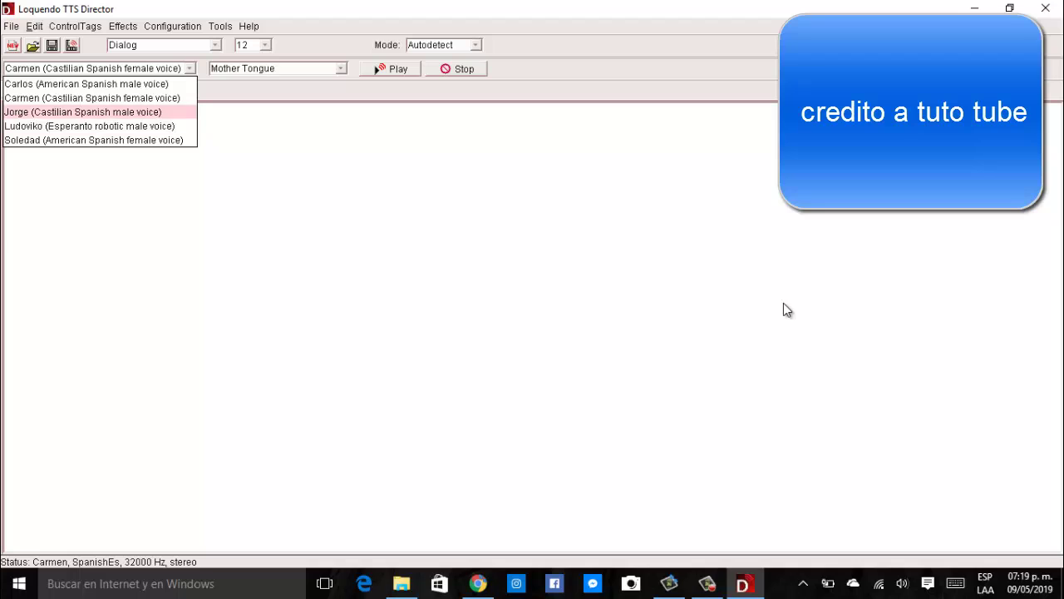
{"action": "key", "text": "Return"}
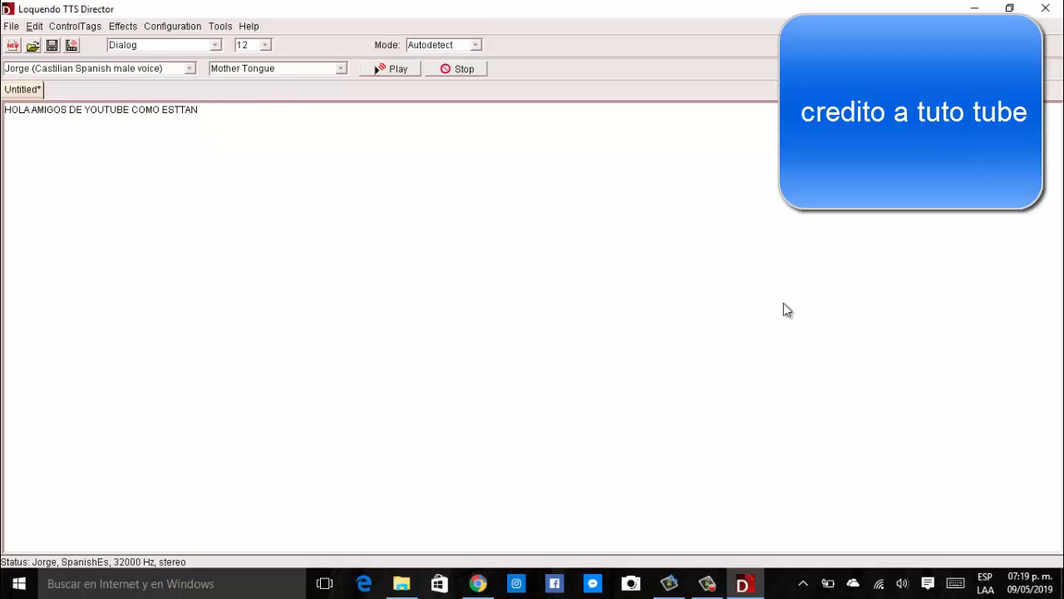
Step: Switch the reading voice to Ludoviko (Esperanto robotic male voice)
{"action": "key", "text": "alt+Down"}
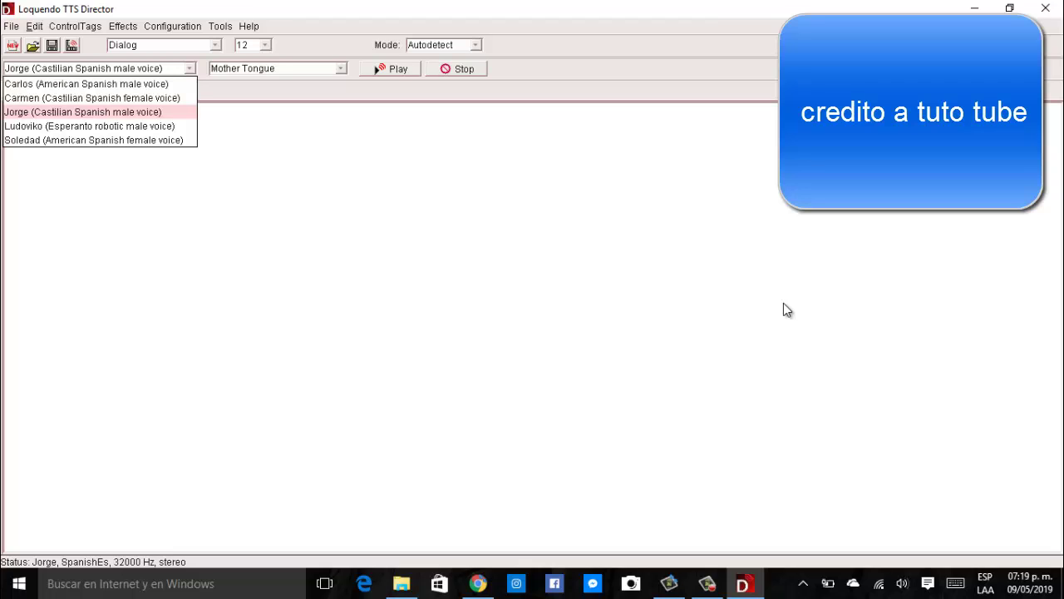
{"action": "key", "text": "Down"}
{"action": "key", "text": "Return"}
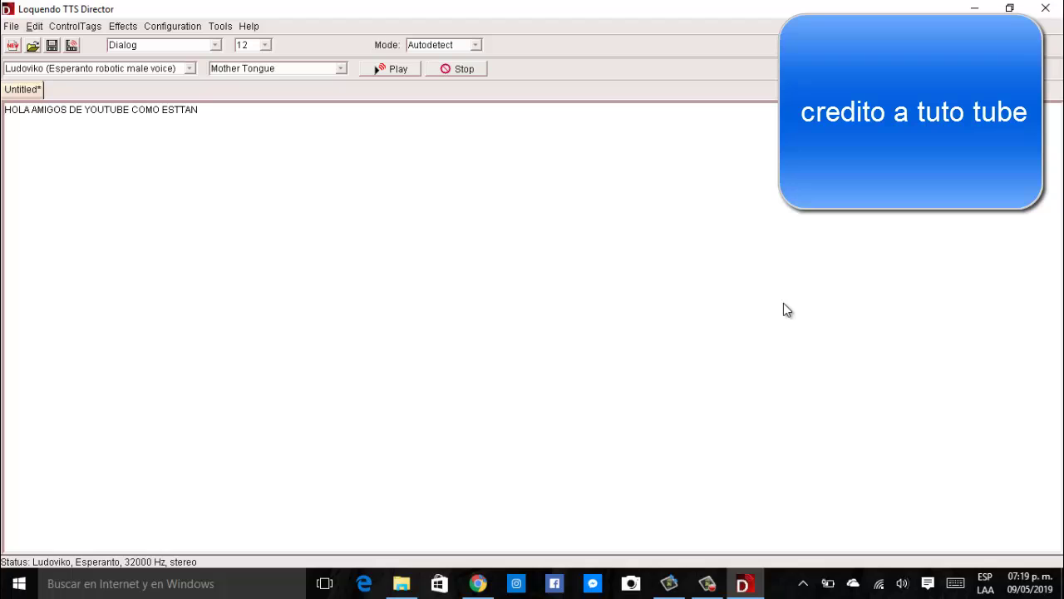
Step: Switch the reading voice to Soledad (American Spanish female voice) and place the text cursor at the end of the sentence
{"action": "key", "text": "alt+Down"}
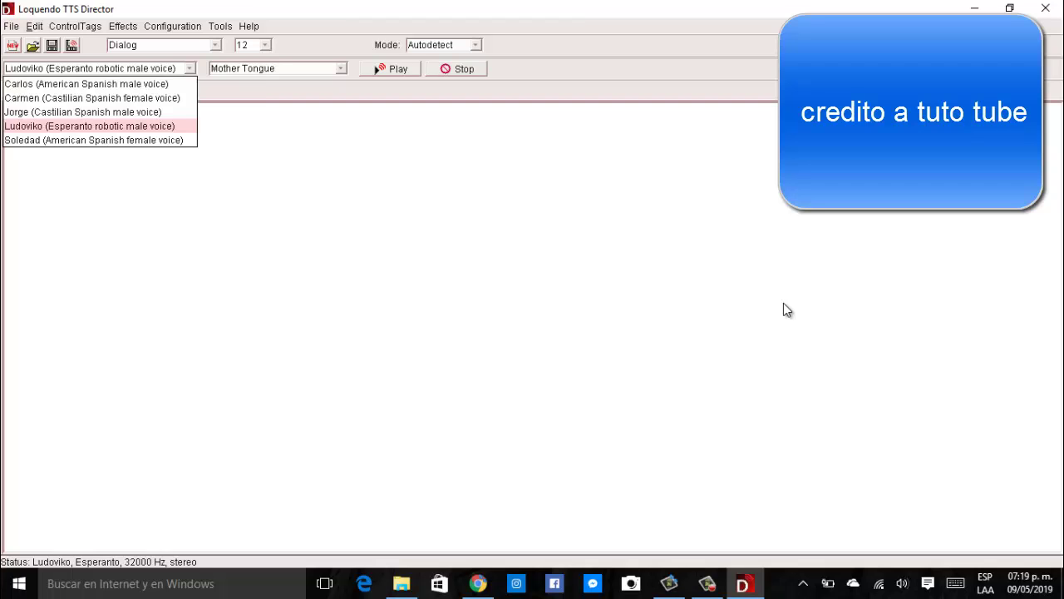
{"action": "key", "text": "Down"}
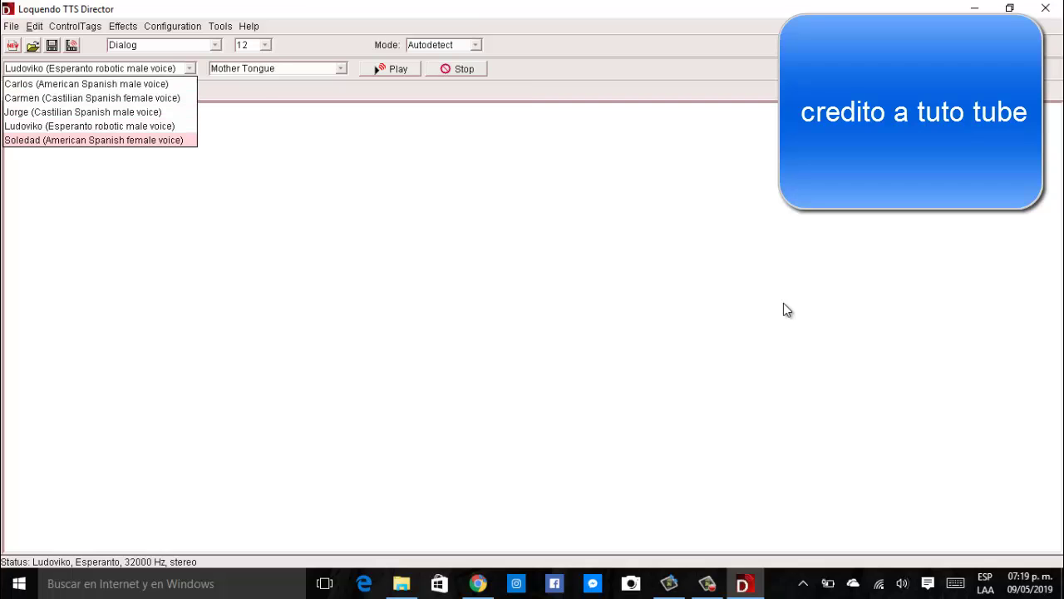
{"action": "key", "text": "Return"}
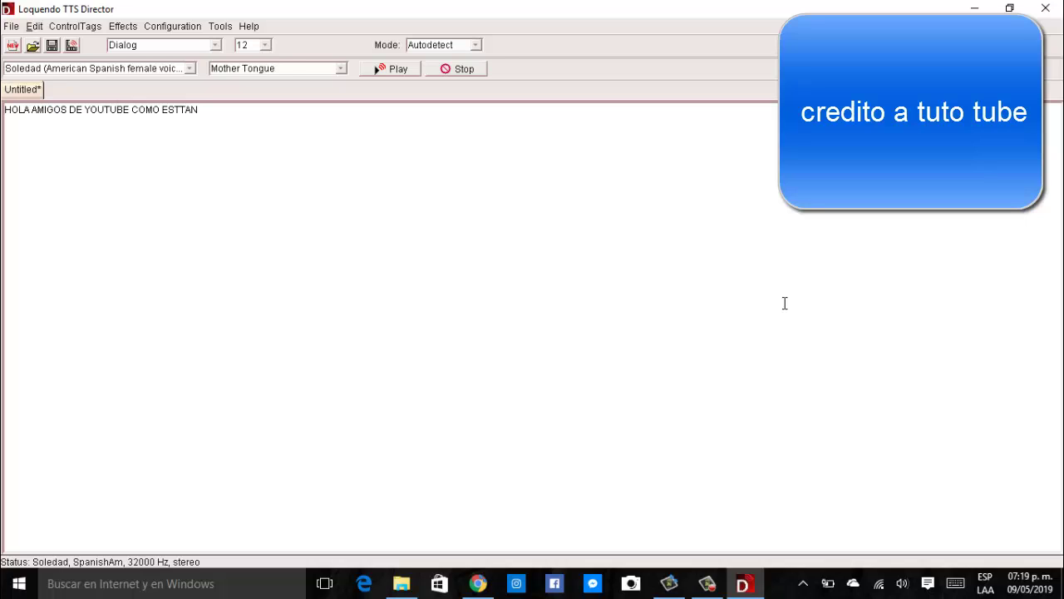
{"action": "key", "text": "End"}
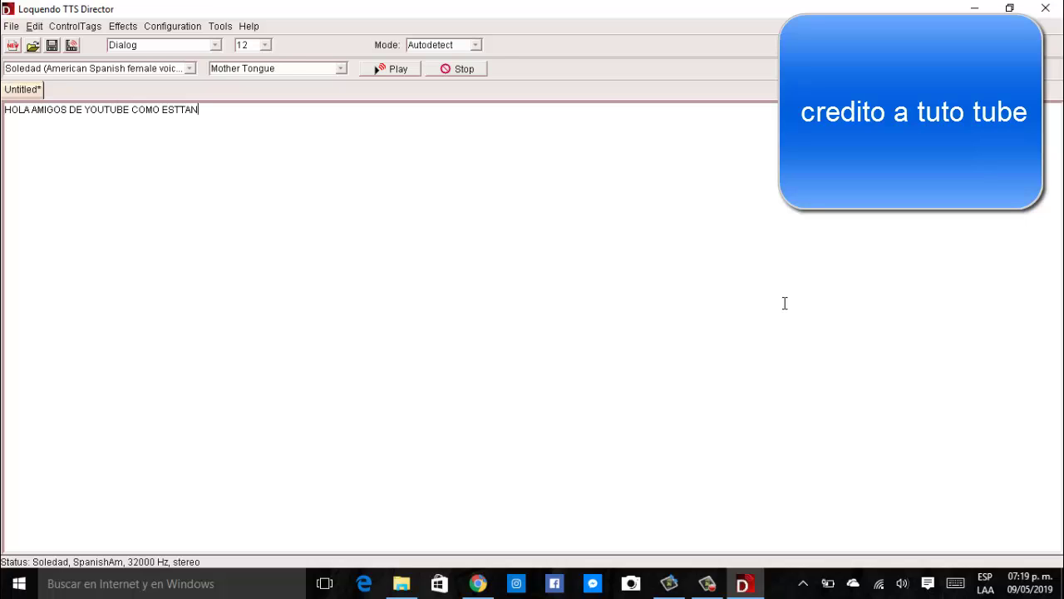